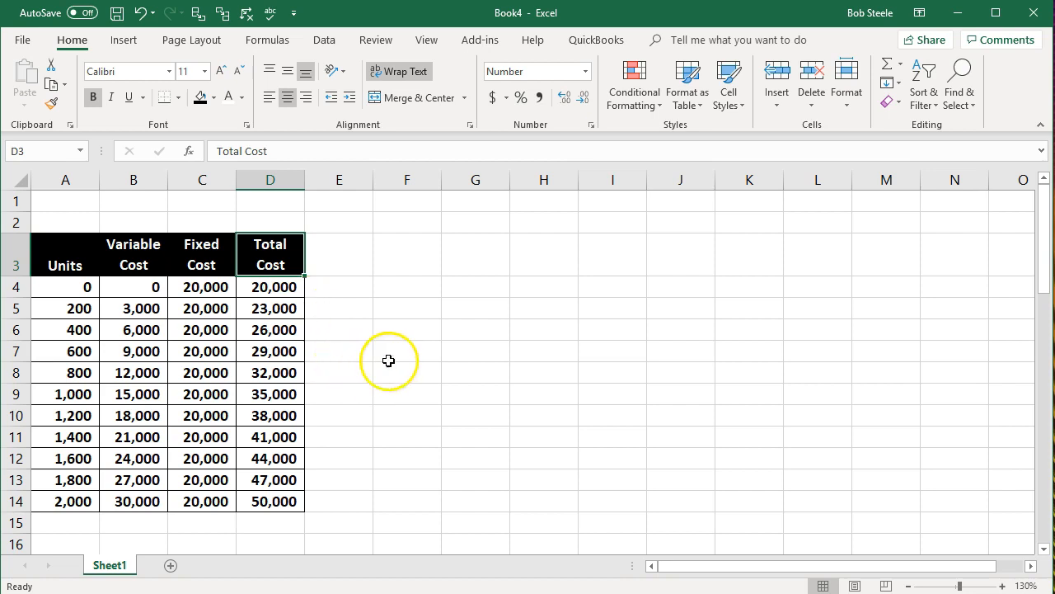
# Step: Examine the Units column of the cost table
pyautogui.click(60, 272)
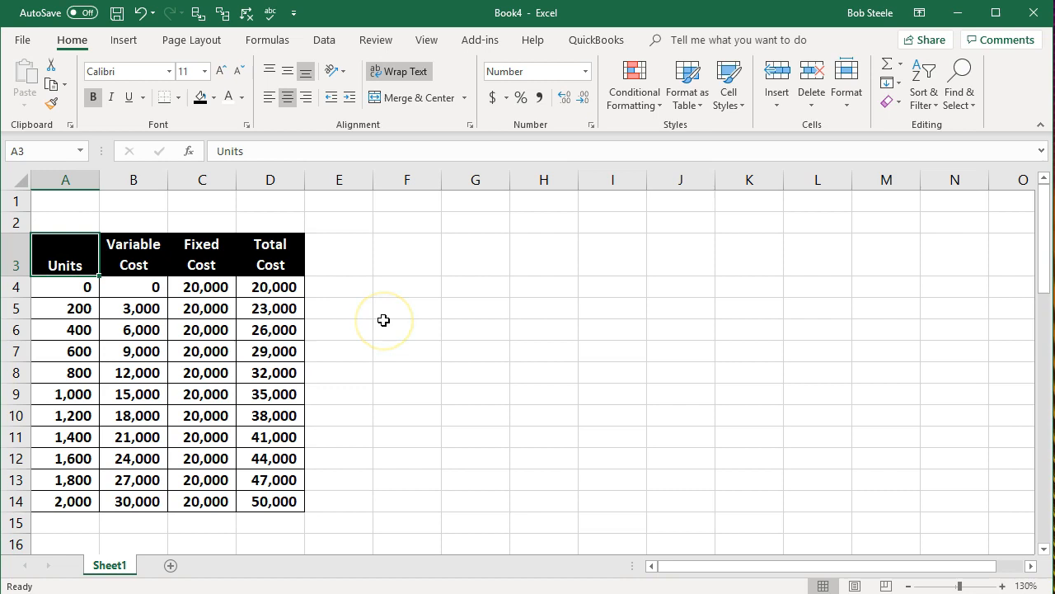
pyautogui.press('Down')
pyautogui.press('Down')
pyautogui.press('Down')
pyautogui.press('Down')
pyautogui.press('Down')
pyautogui.press('Down')
pyautogui.press('Up')
pyautogui.press('Up')
pyautogui.press('Up')
pyautogui.press('Up')
pyautogui.press('Up')
# Step: Review the Variable Cost values down column B for each unit level
pyautogui.press('Right')
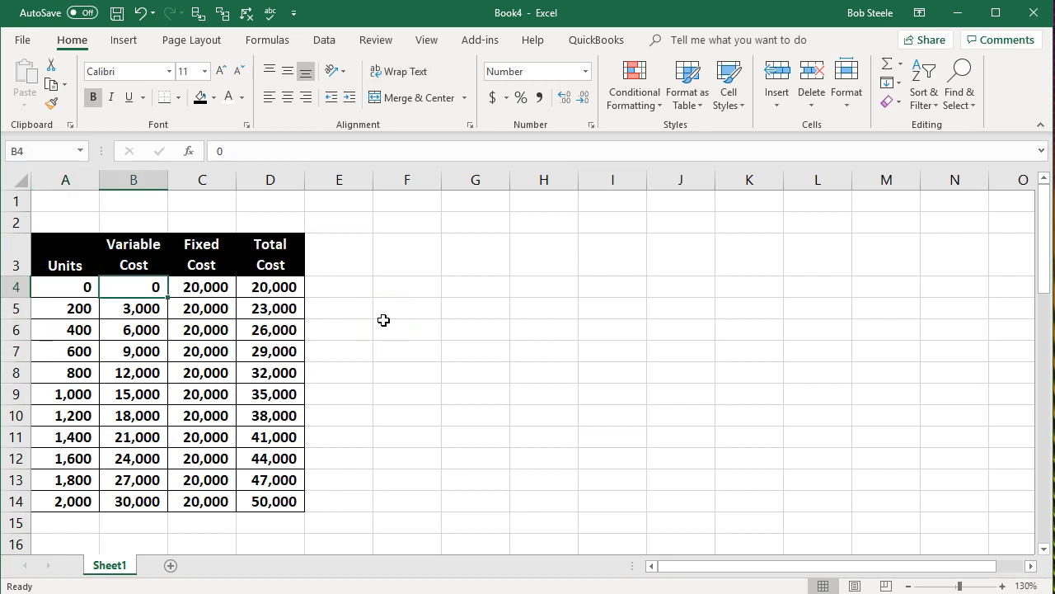
pyautogui.press('Down')
pyautogui.press('Down')
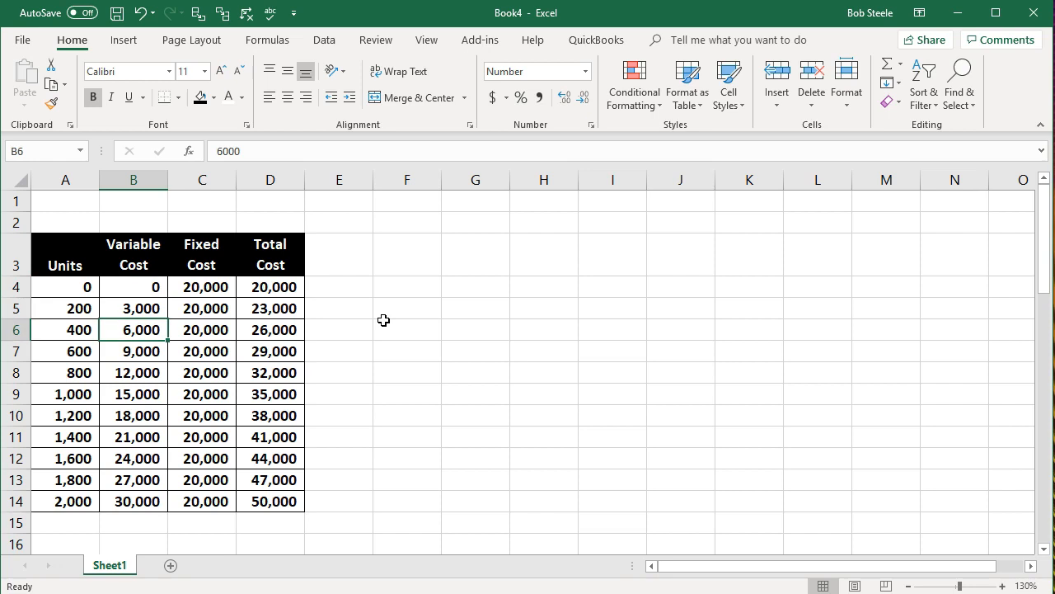
pyautogui.press('Down')
pyautogui.press('Down')
pyautogui.press('Down')
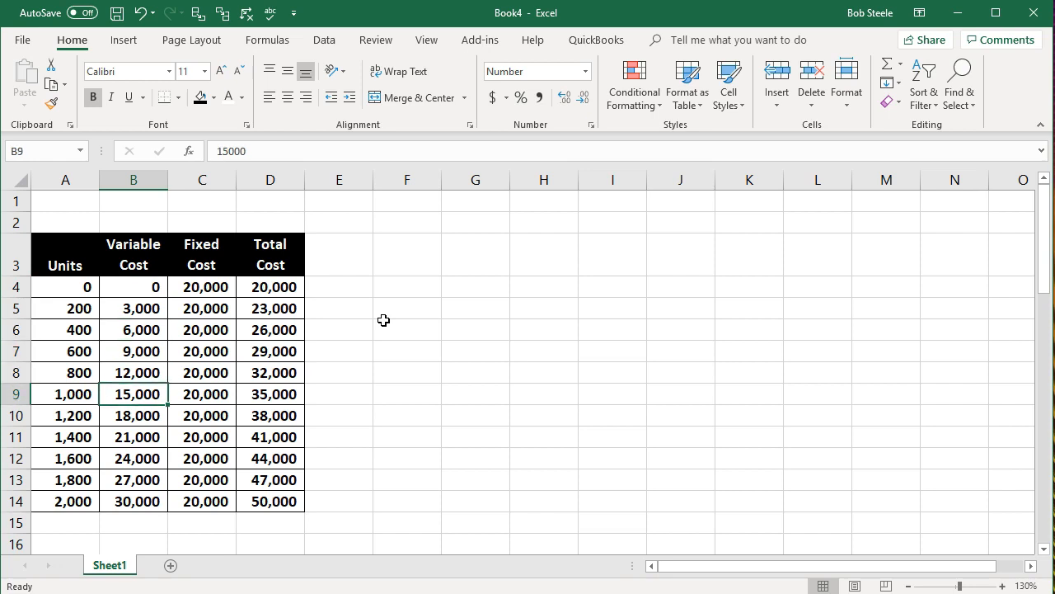
pyautogui.press('Down')
pyautogui.press('Down')
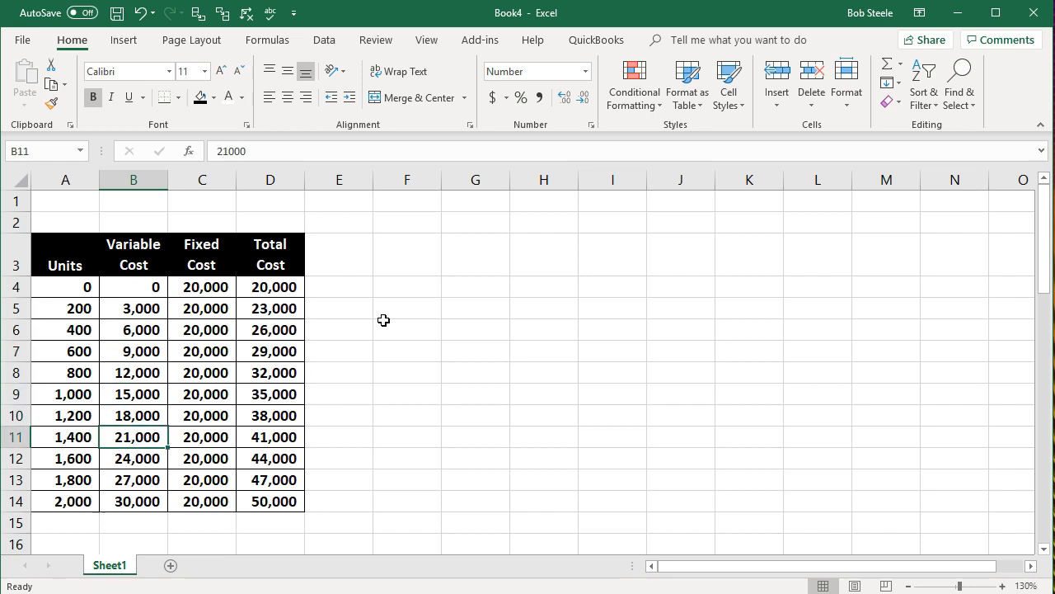
pyautogui.press('Down')
pyautogui.press('Down')
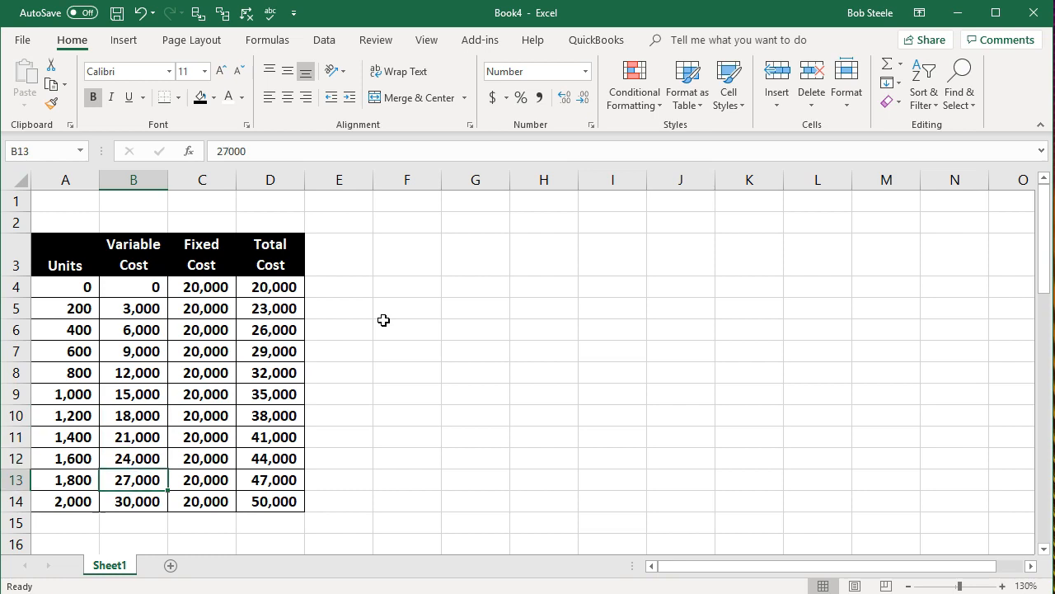
pyautogui.press('Down')
pyautogui.press('Up')
pyautogui.press('Up')
pyautogui.press('Up')
pyautogui.press('Up')
pyautogui.press('Up')
pyautogui.press('Up')
pyautogui.press('Up')
pyautogui.press('Up')
pyautogui.press('Up')
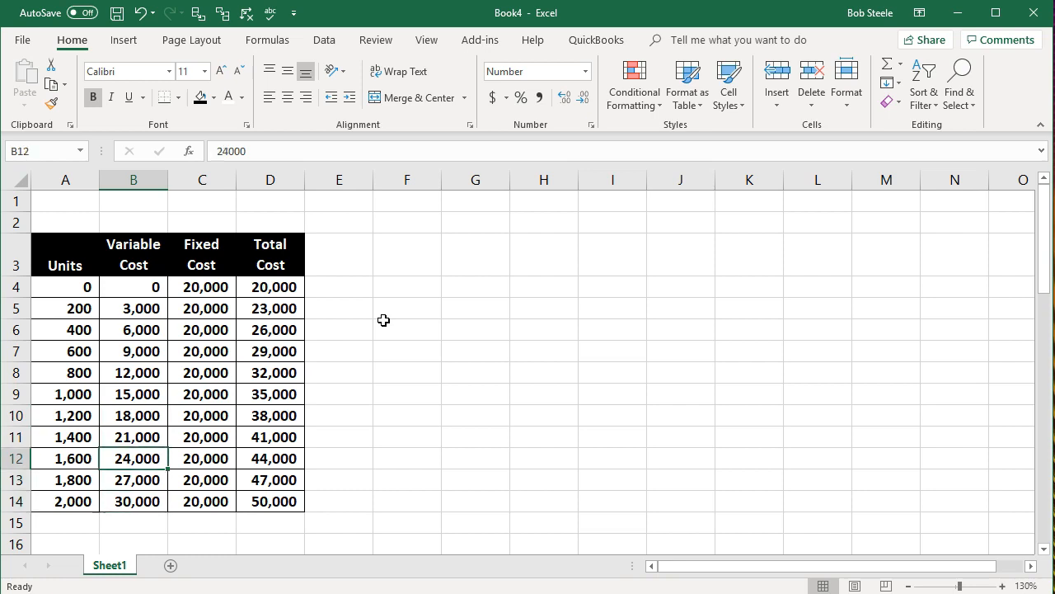
# Step: Check the Fixed Cost values in column C against the unit levels
pyautogui.press('Right')
pyautogui.press('Up')
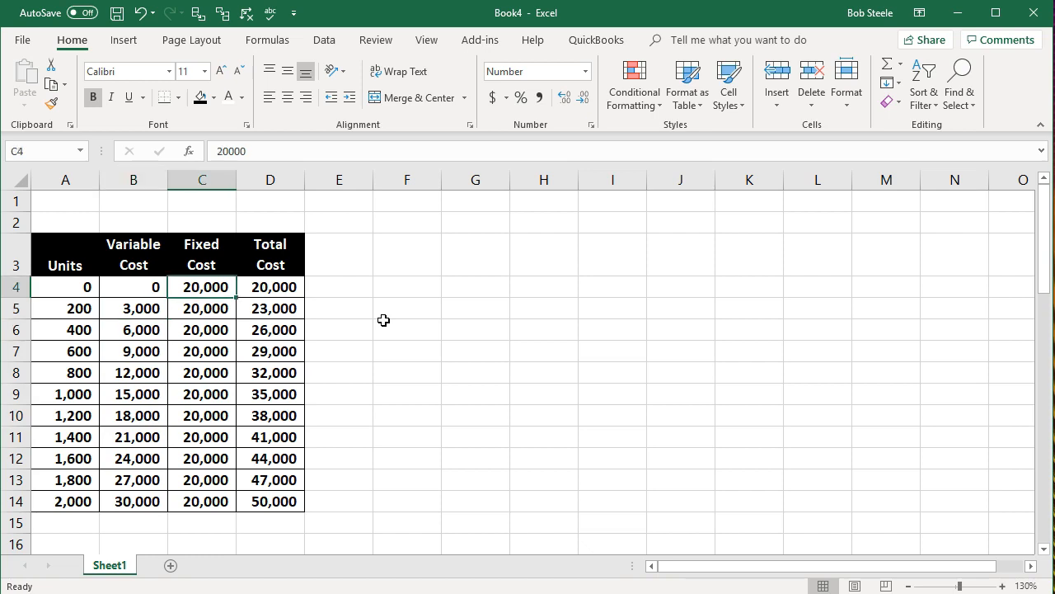
pyautogui.press('Left')
pyautogui.press('Left')
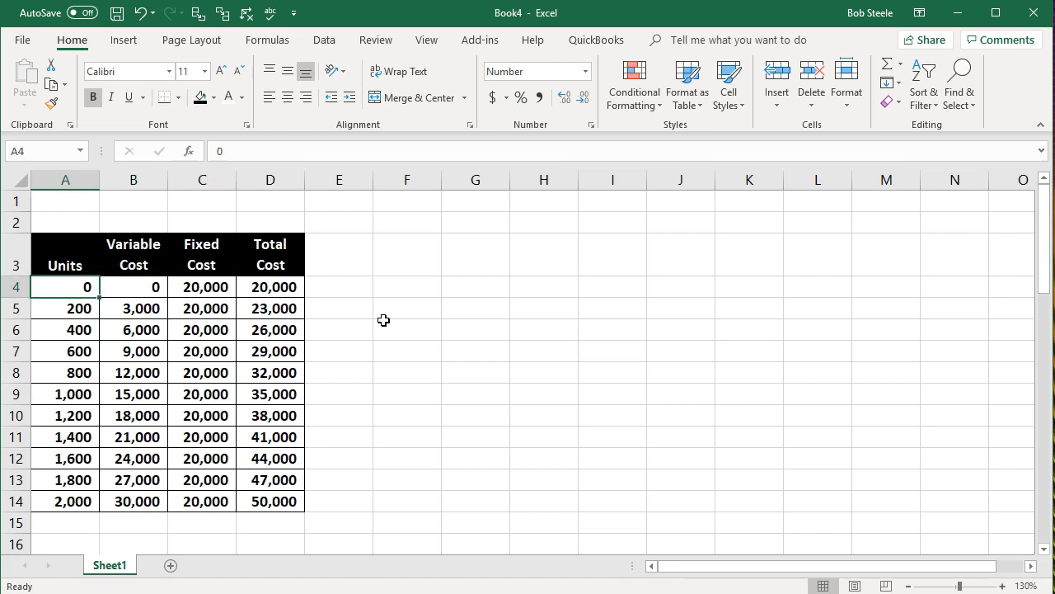
pyautogui.press('Right')
pyautogui.press('Right')
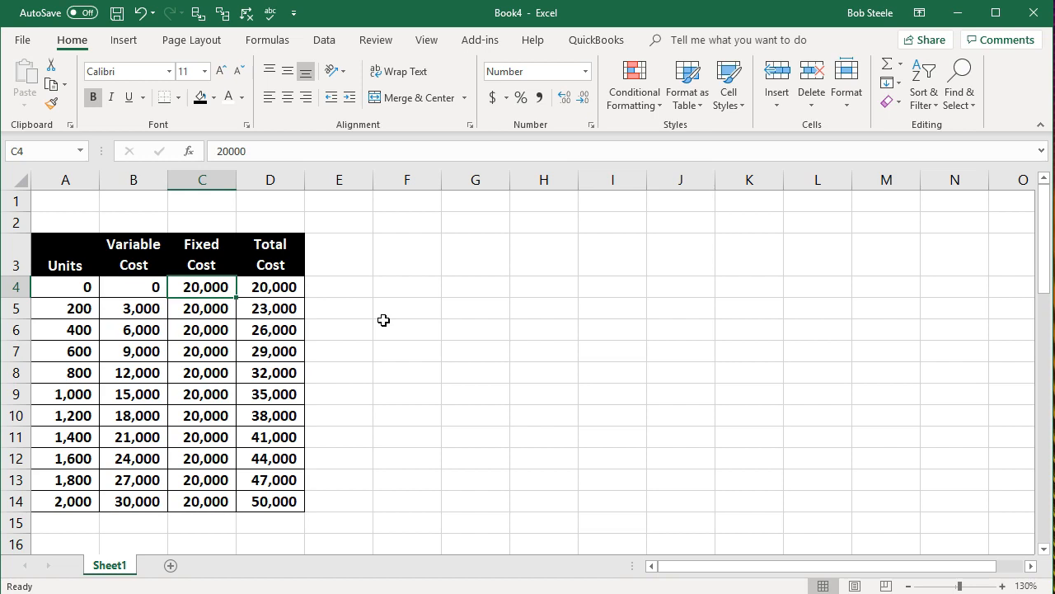
pyautogui.press('Down')
pyautogui.press('Down')
pyautogui.press('Down')
pyautogui.press('Down')
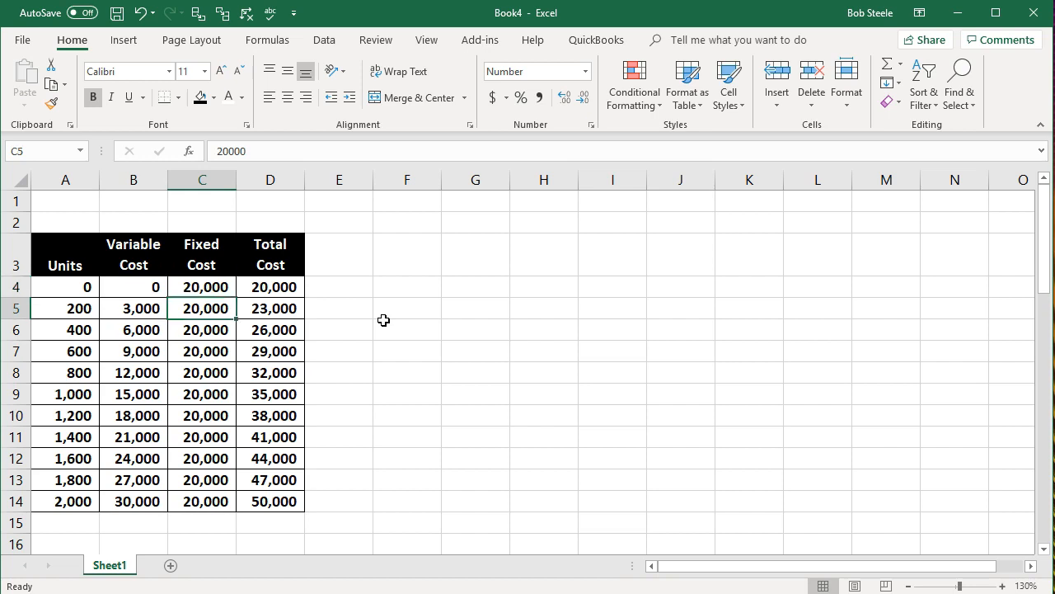
pyautogui.press('Down')
pyautogui.press('Down')
pyautogui.press('Up')
pyautogui.press('Up')
pyautogui.press('Up')
pyautogui.press('Up')
pyautogui.press('Up')
pyautogui.press('Up')
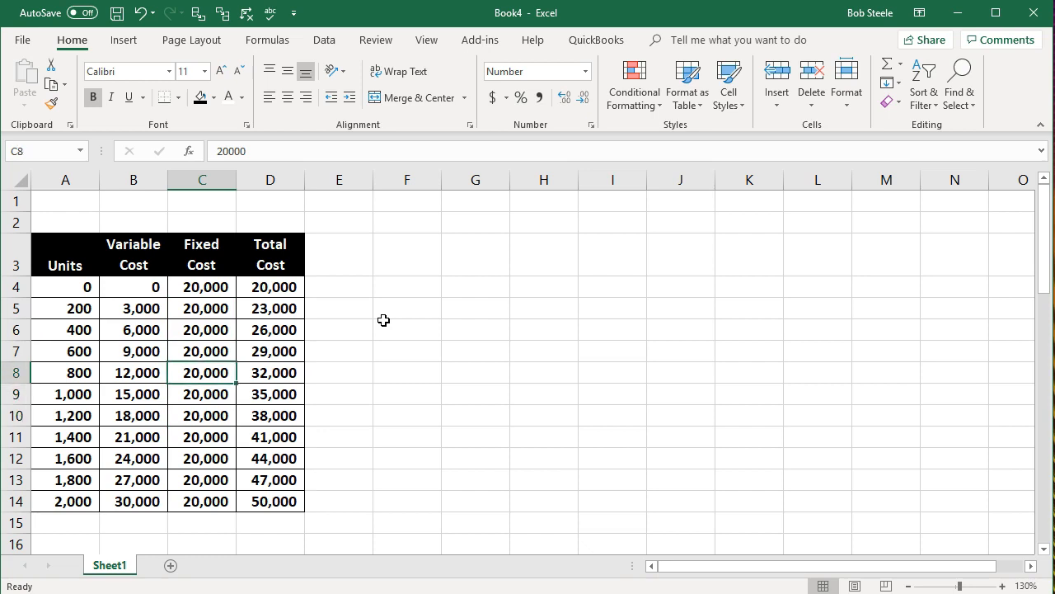
# Step: Go through the Total Cost values in column D from the first row down to the 1,200-unit row
pyautogui.press('Right')
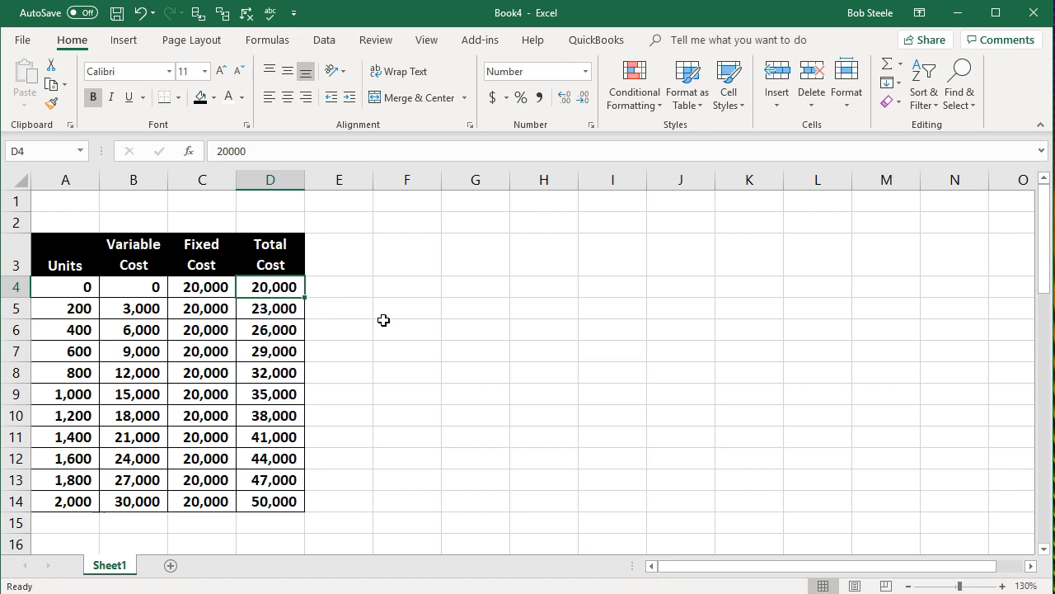
pyautogui.press('Down')
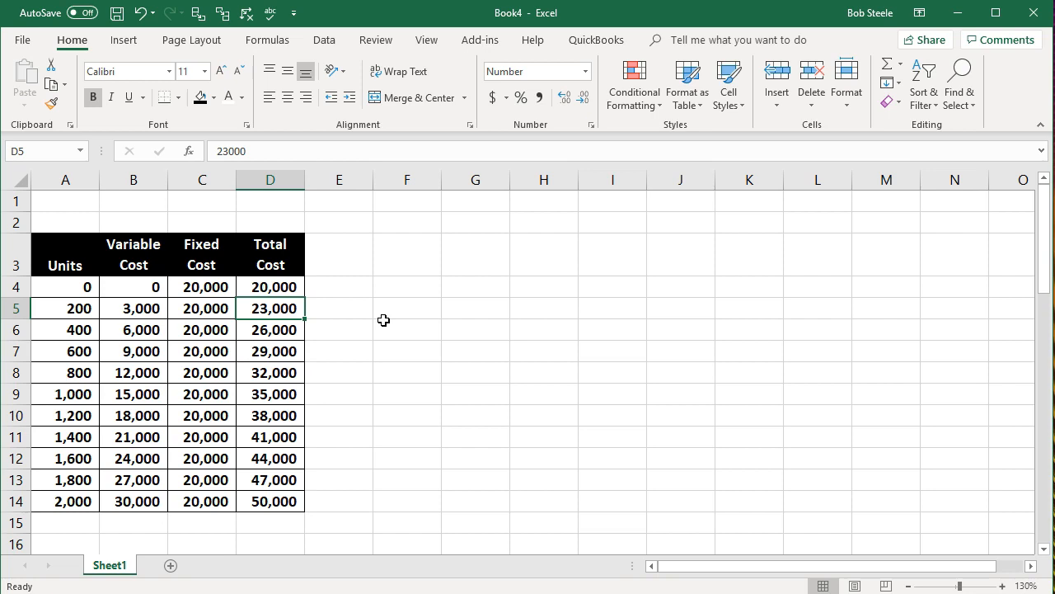
pyautogui.press('Down')
pyautogui.press('Down')
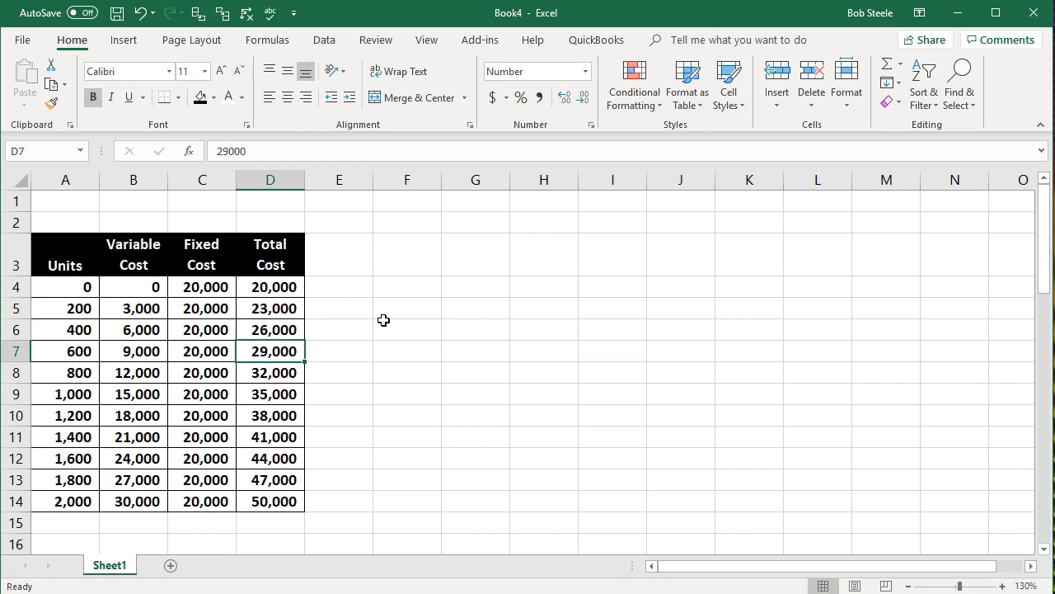
pyautogui.press('Down')
pyautogui.press('Down')
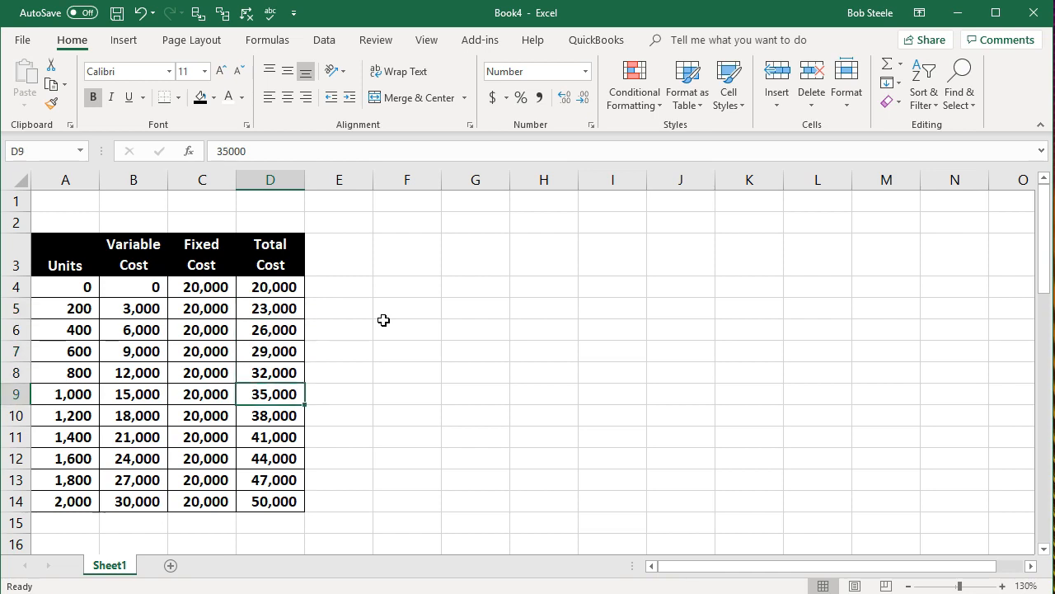
pyautogui.press('Down')
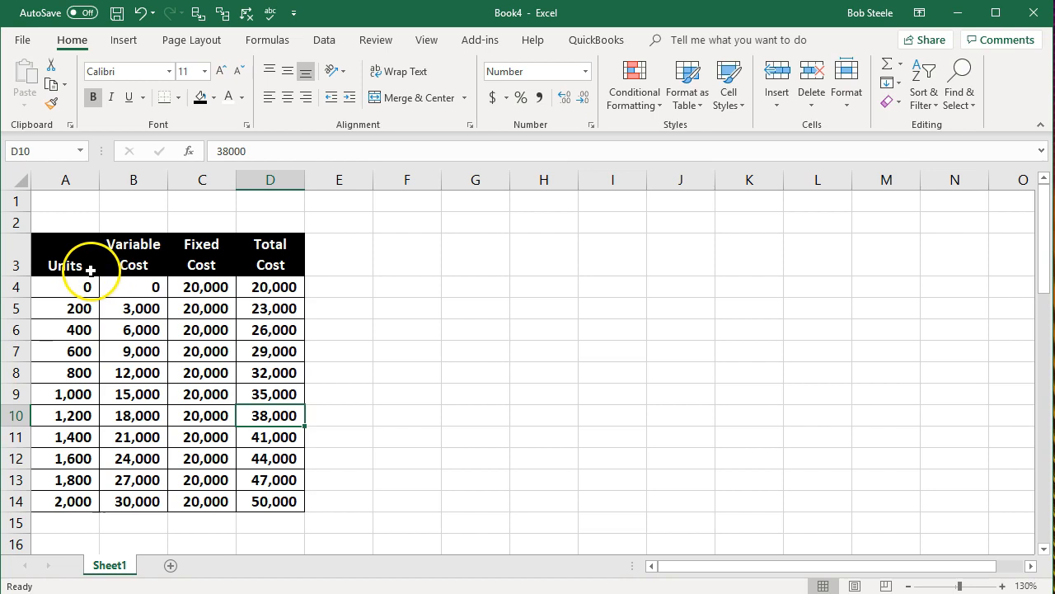
# Step: Insert a Scatter with Smooth Lines chart from the Units and Variable Cost data in A3:B14 and place it just beside the table
pyautogui.moveTo(85, 271); pyautogui.dragTo(127, 498)
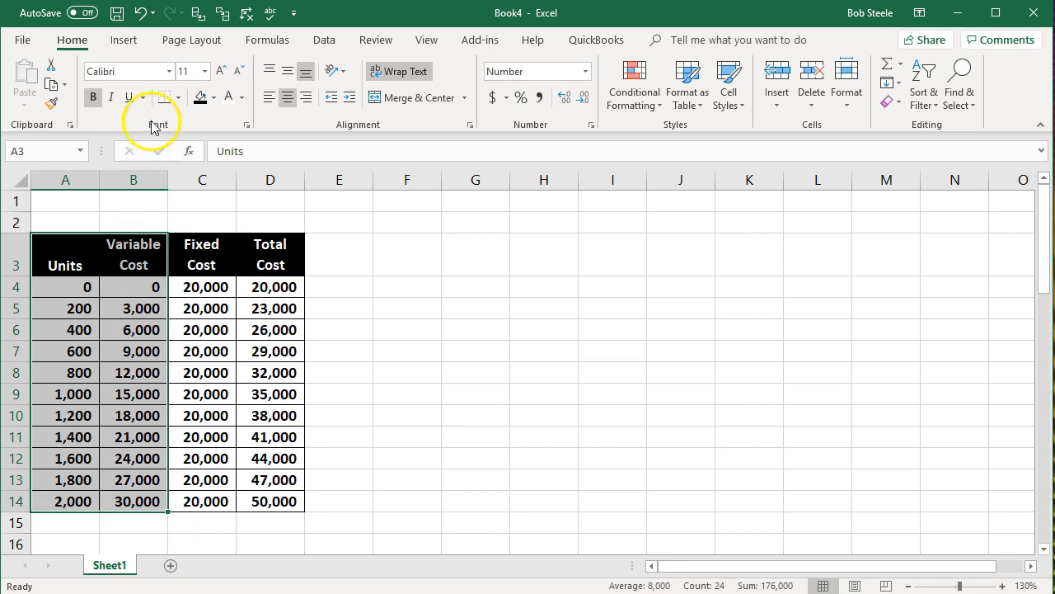
pyautogui.click(123, 42)
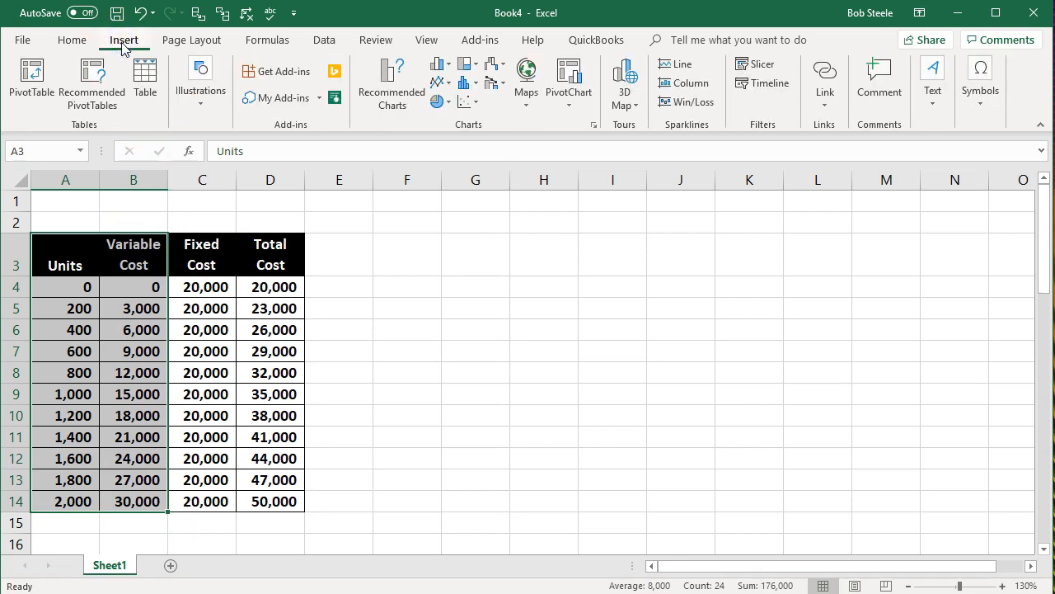
pyautogui.click(474, 103)
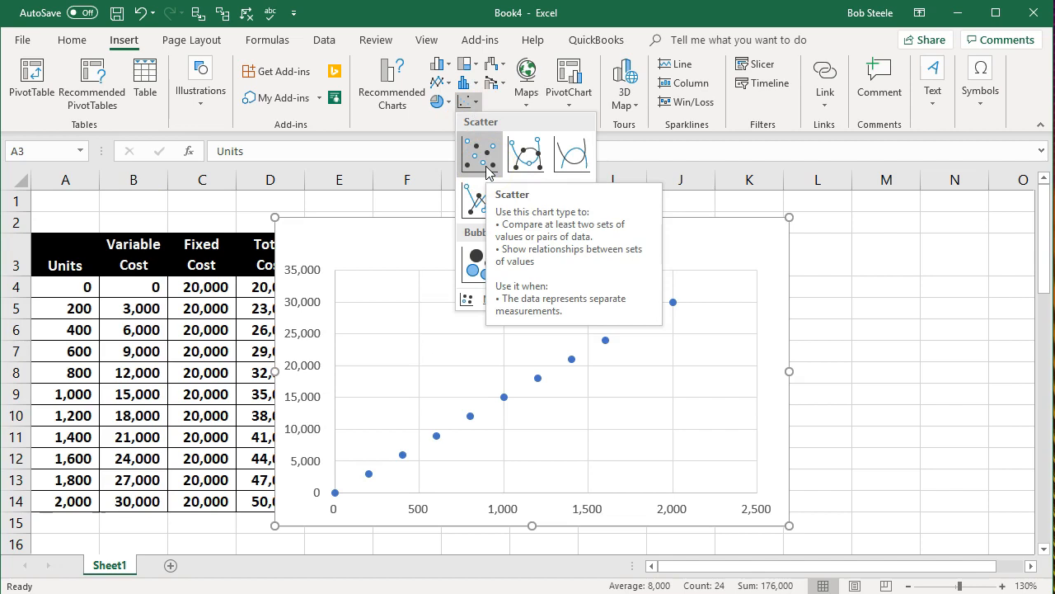
pyautogui.click(567, 157)
pyautogui.moveTo(415, 239); pyautogui.dragTo(499, 237)
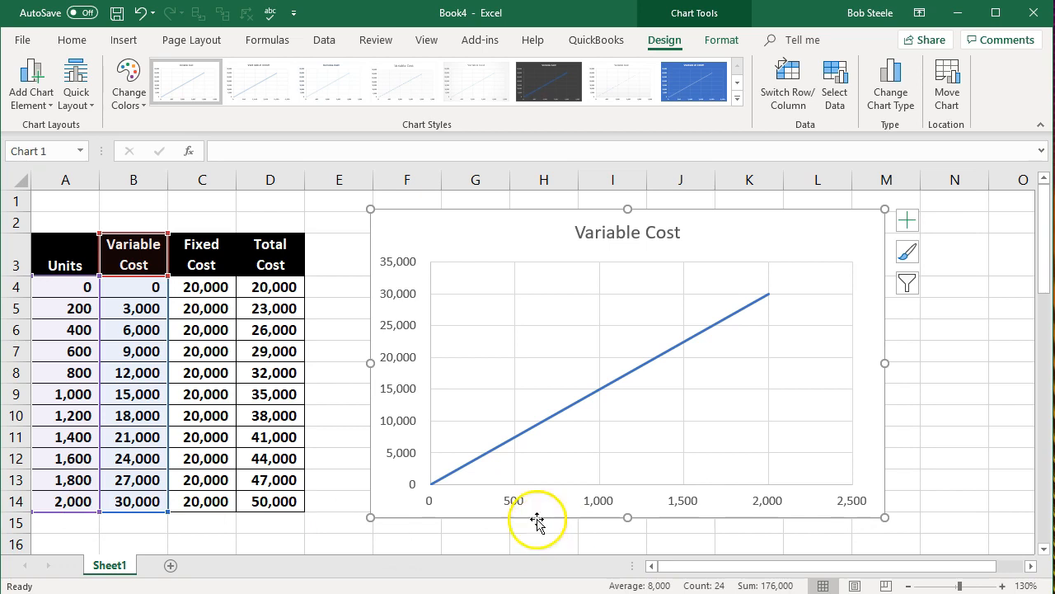
pyautogui.moveTo(497, 228); pyautogui.dragTo(454, 233)
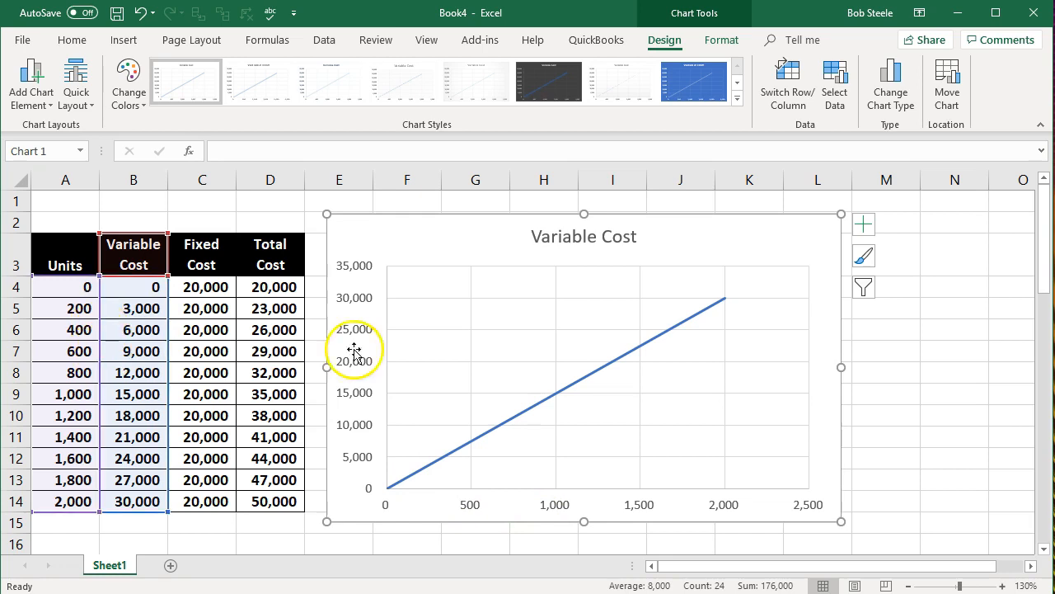
# Step: Select the chart's horizontal axis and open its detailed formatting options
pyautogui.click(632, 237)
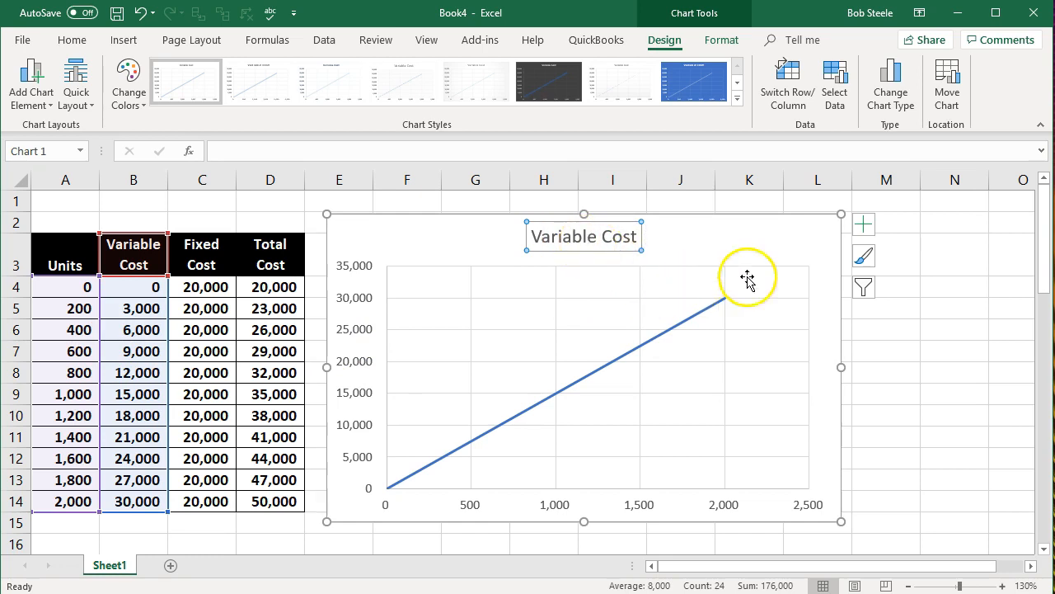
pyautogui.click(360, 371)
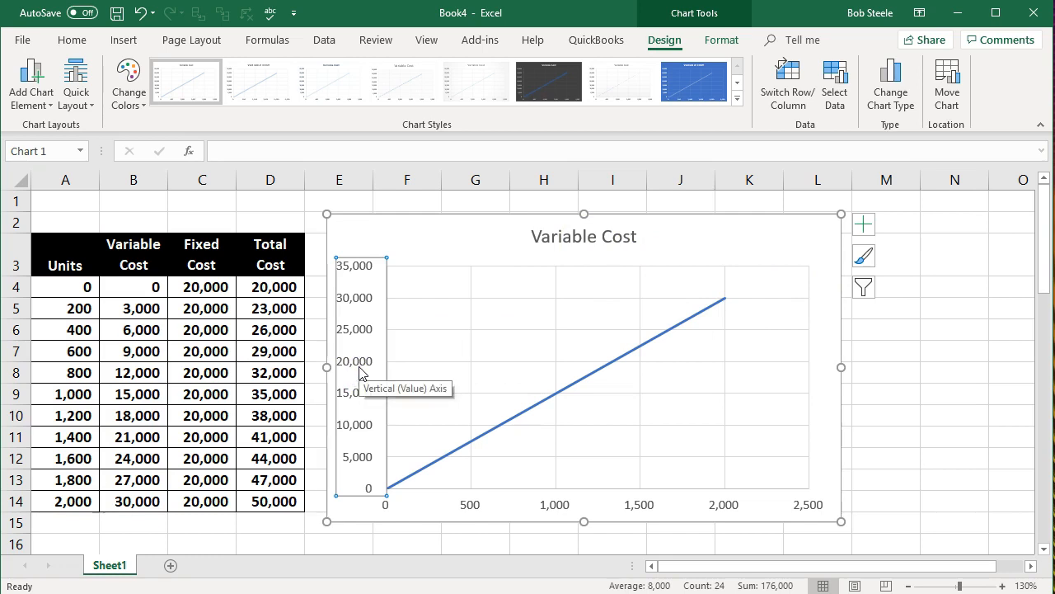
pyautogui.click(470, 501)
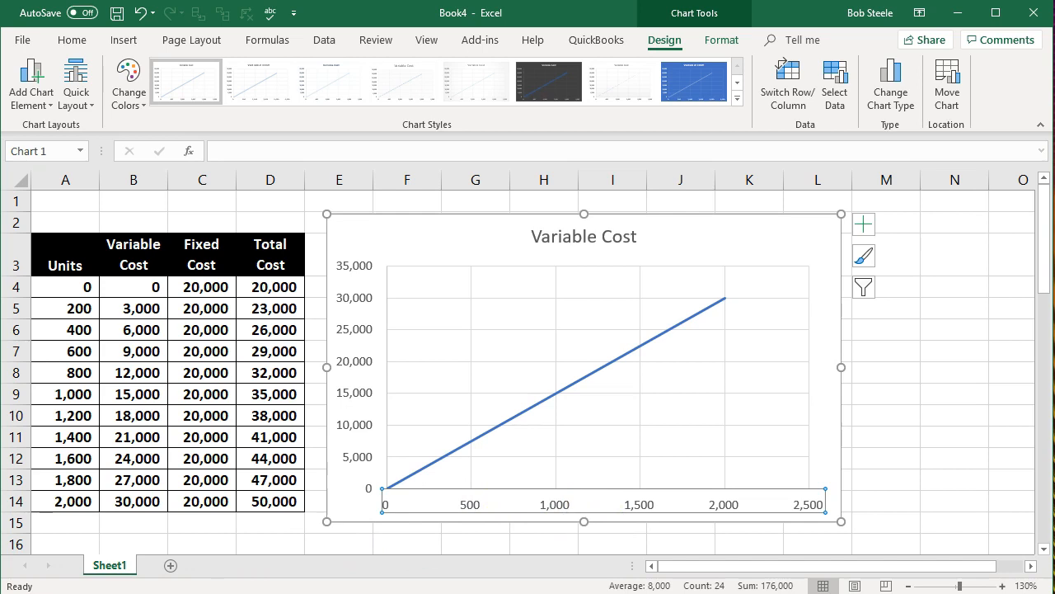
pyautogui.click(864, 229)
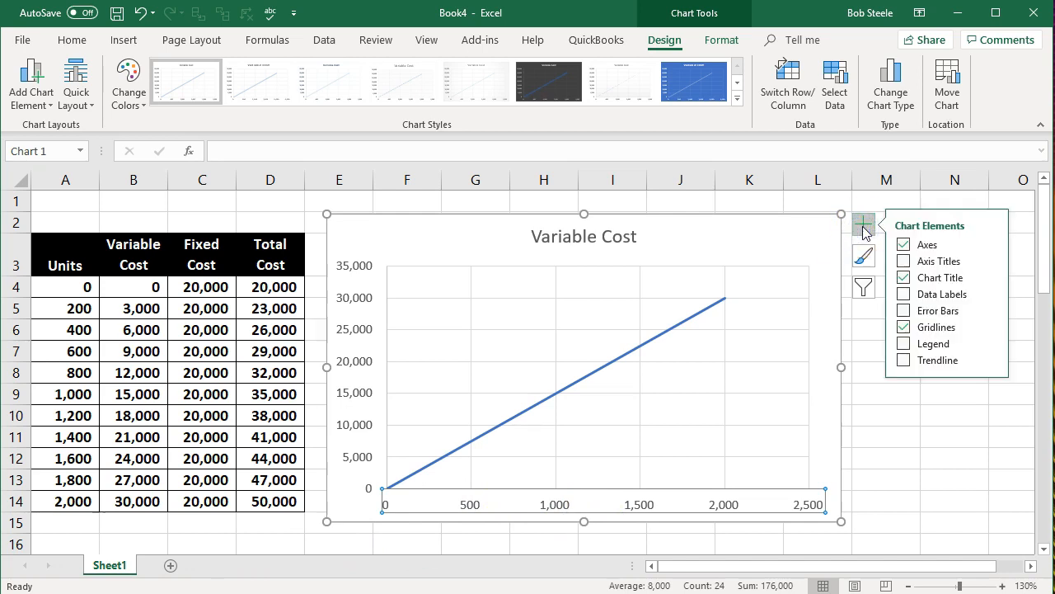
pyautogui.click(990, 244)
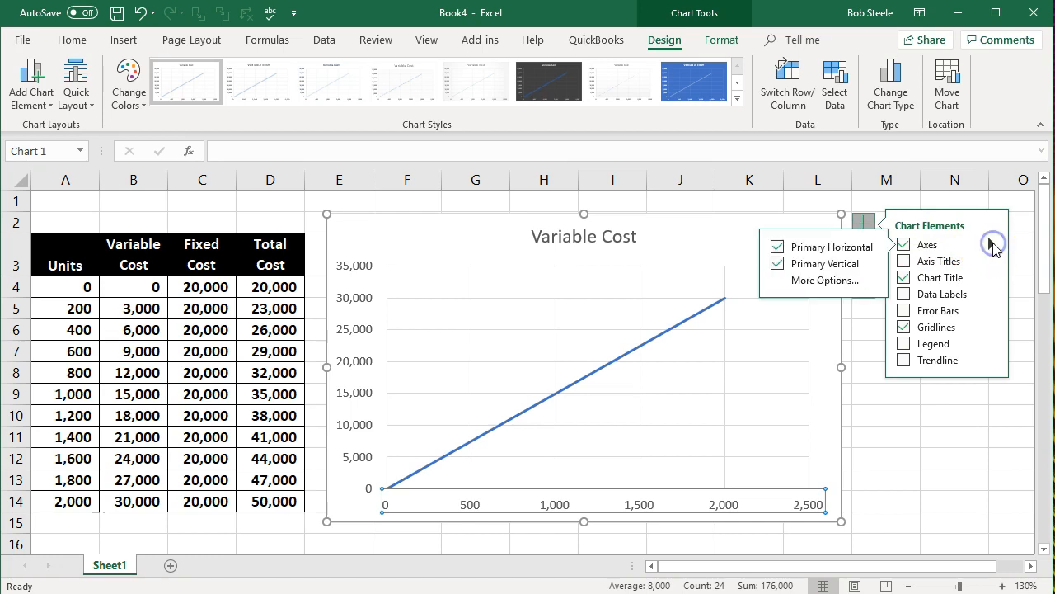
pyautogui.click(825, 283)
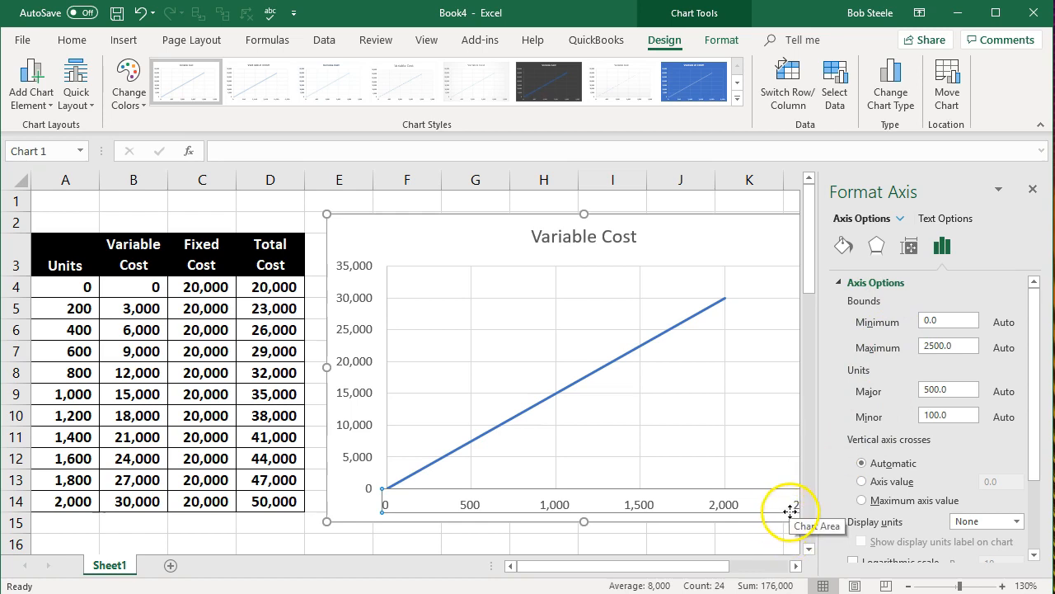
# Step: Set the horizontal axis maximum bound to 2000 and its major unit to 200
pyautogui.moveTo(948, 347); pyautogui.dragTo(876, 347)
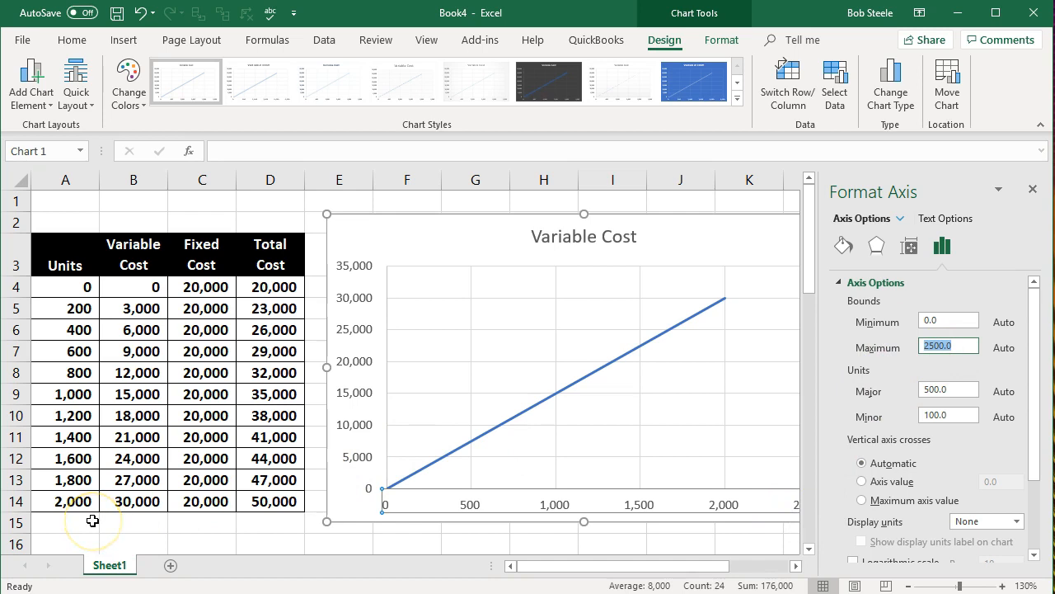
pyautogui.write('2')
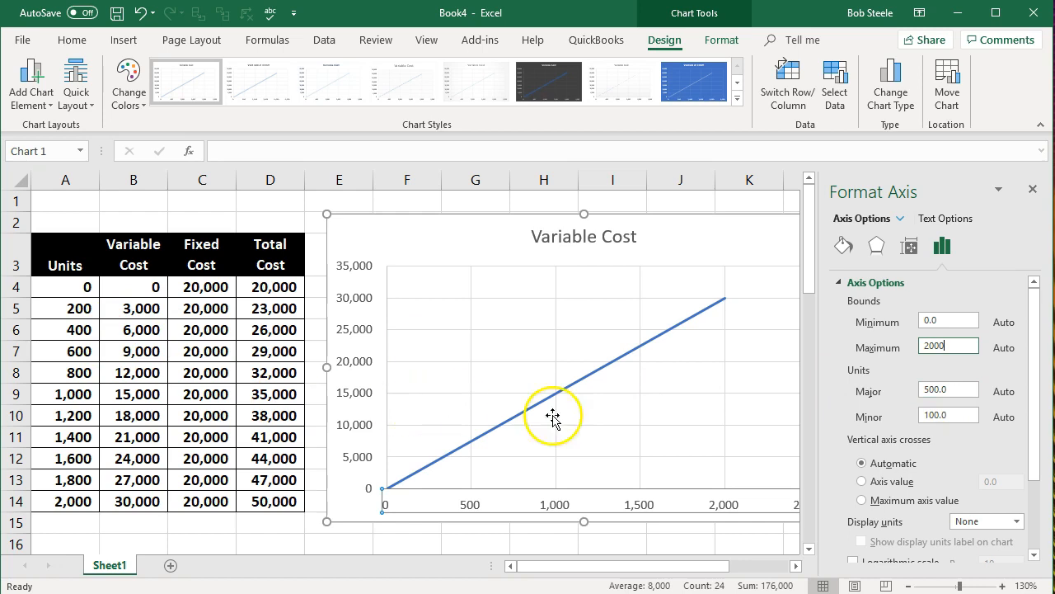
pyautogui.click(933, 387)
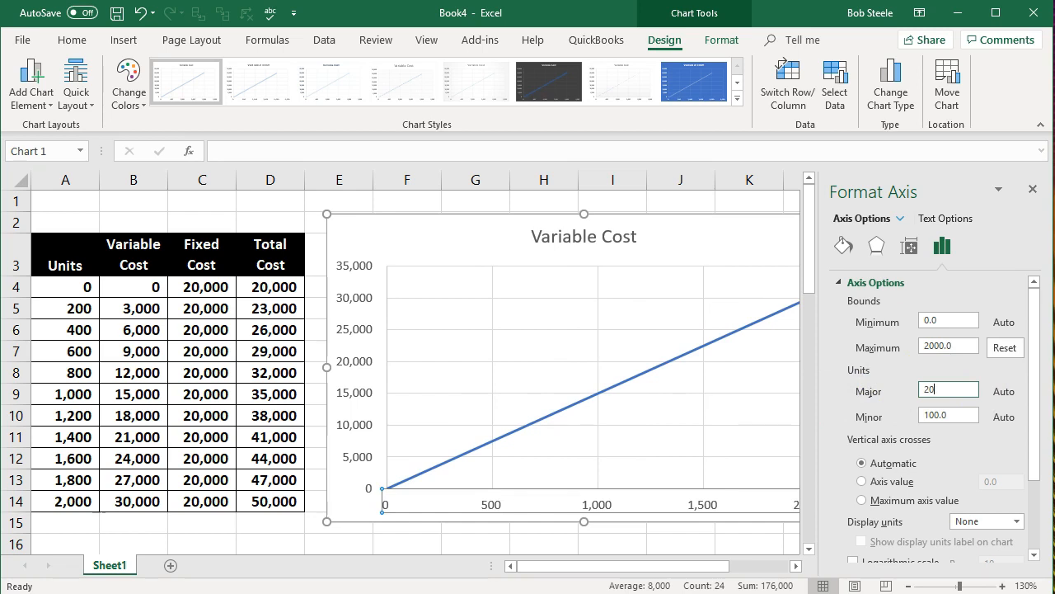
pyautogui.click(963, 346)
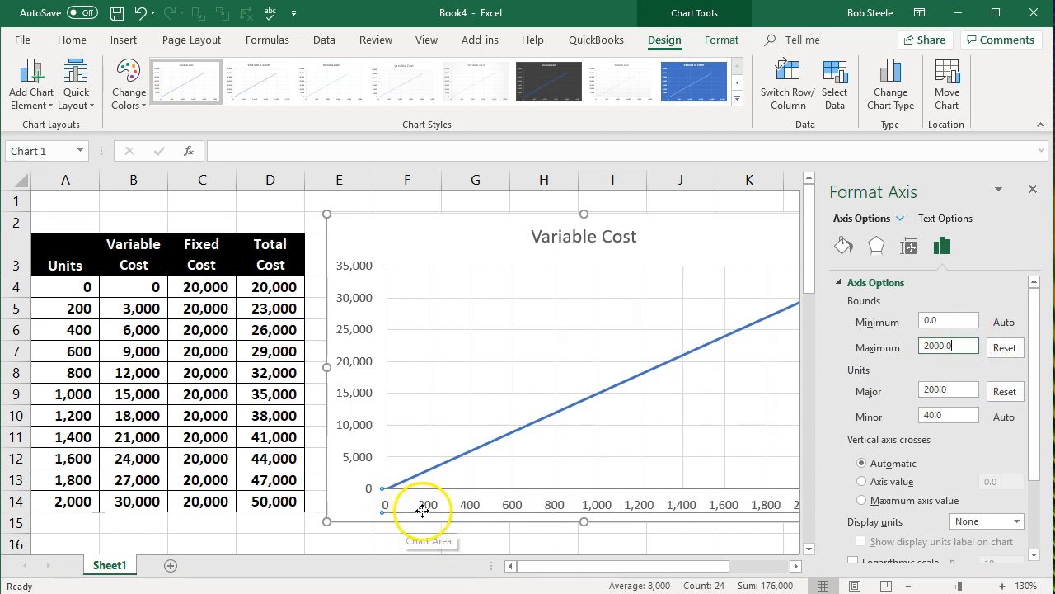
pyautogui.press('Return')
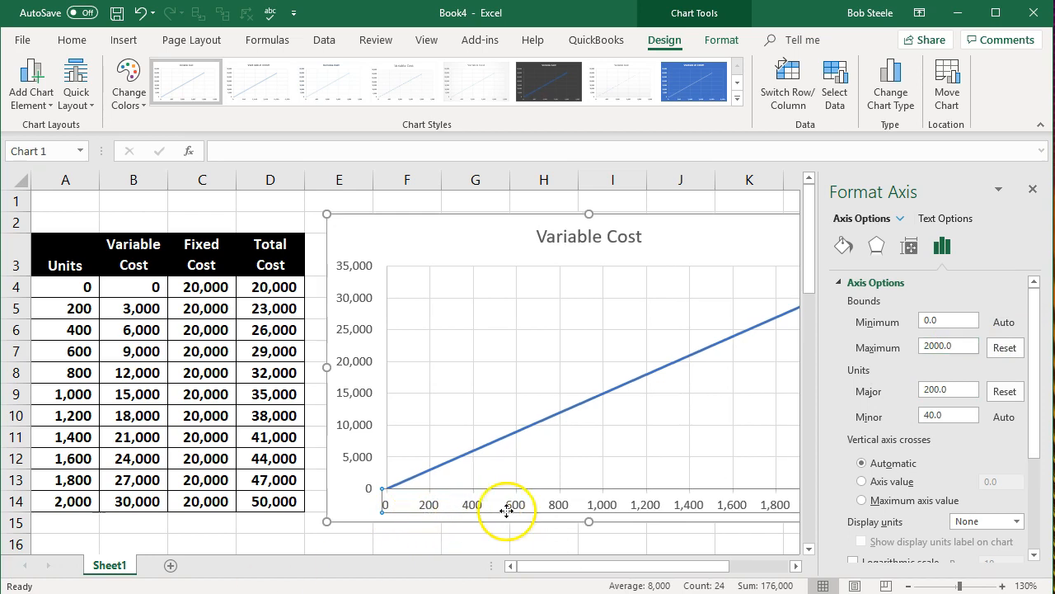
# Step: Set the Variable Cost chart's vertical axis maximum bound to 30000 and its major unit to 3000, and close the axis formatting options
pyautogui.click(353, 338)
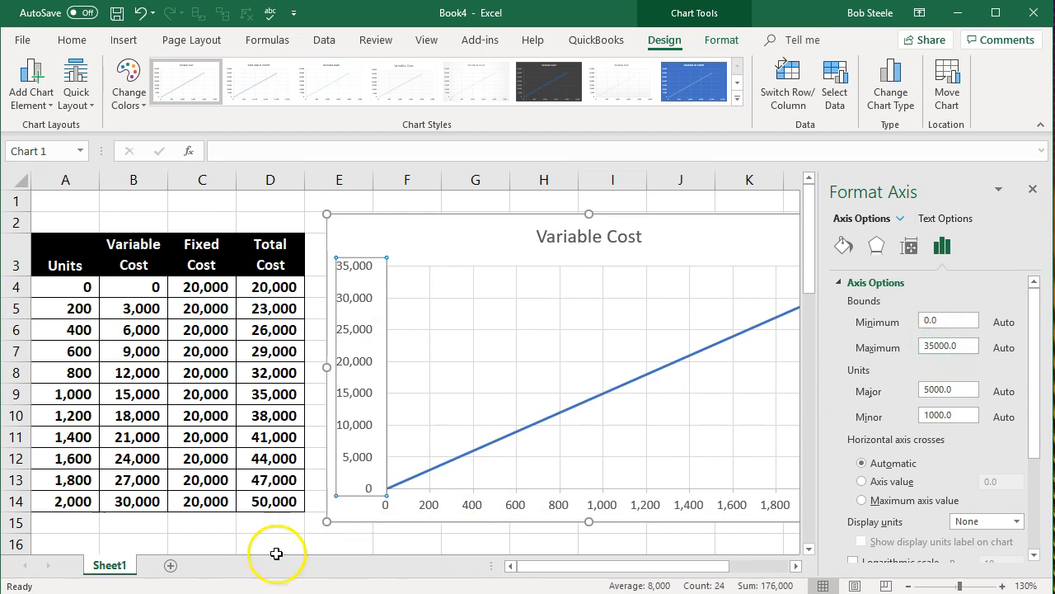
pyautogui.moveTo(969, 347); pyautogui.dragTo(921, 339)
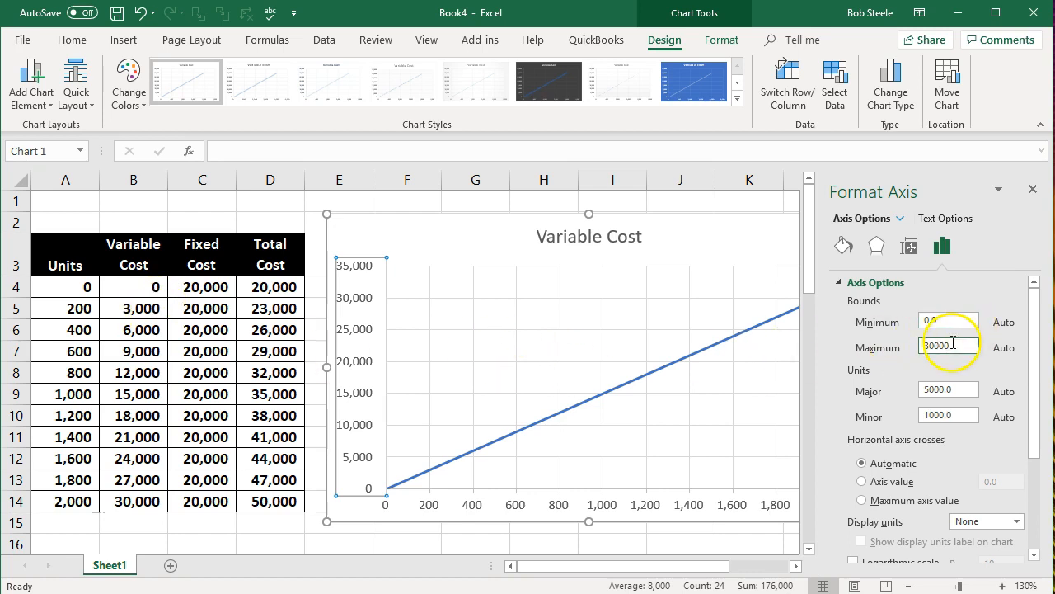
pyautogui.click(864, 394)
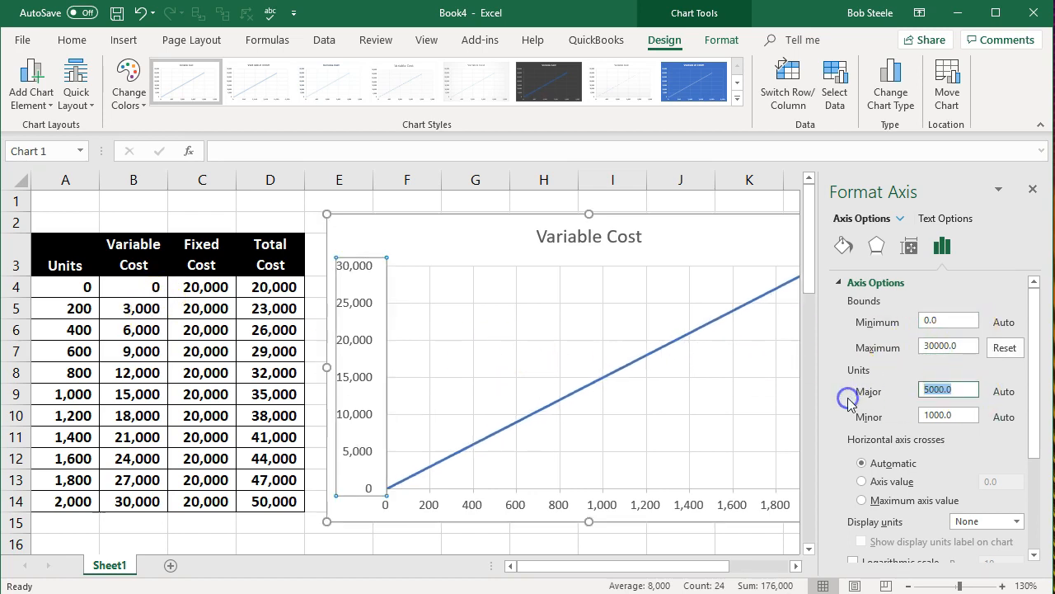
pyautogui.write('30')
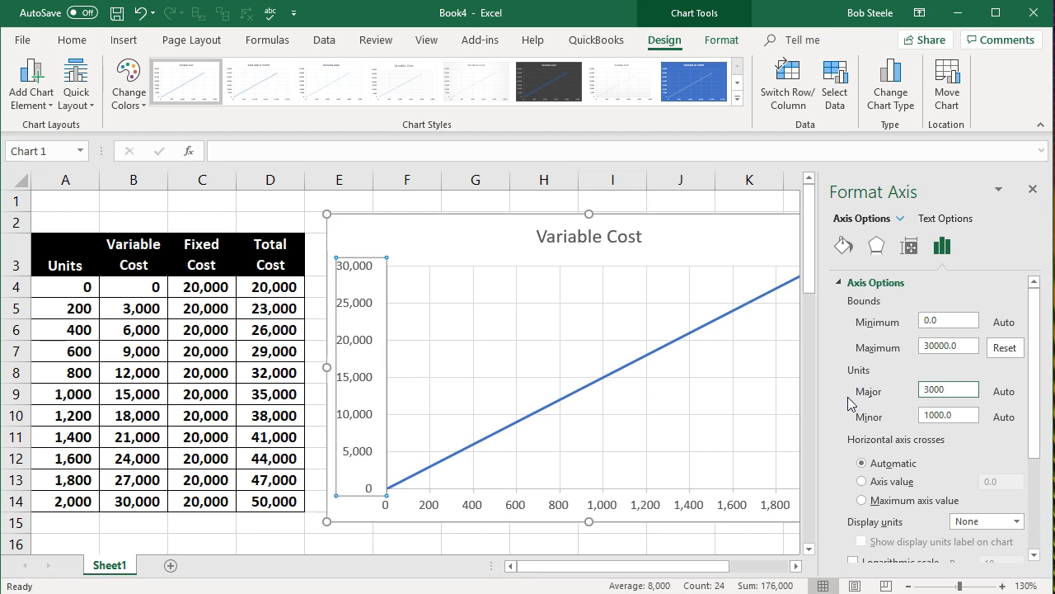
pyautogui.click(940, 322)
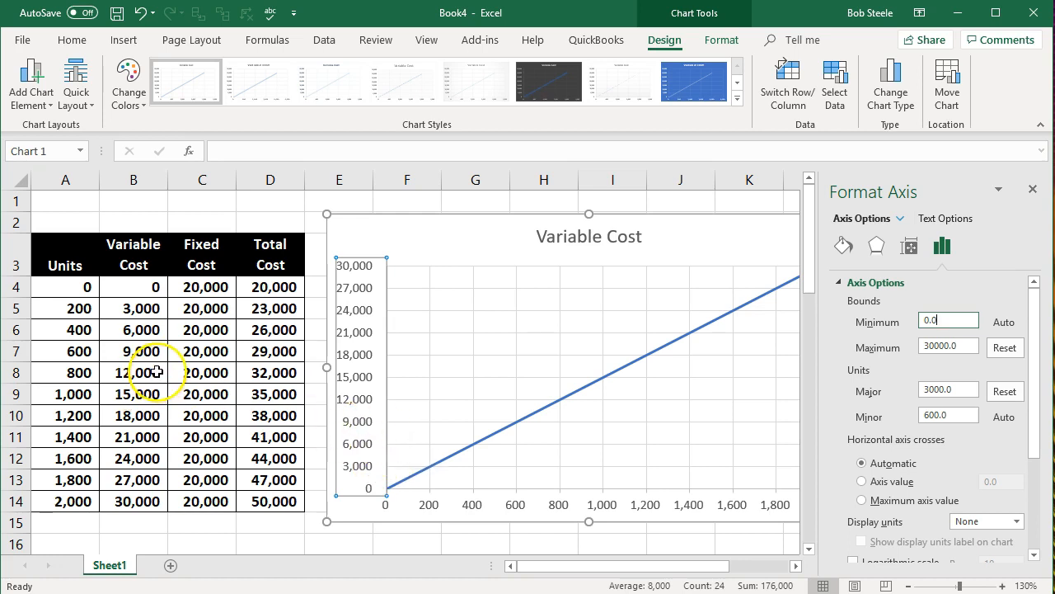
pyautogui.click(1033, 193)
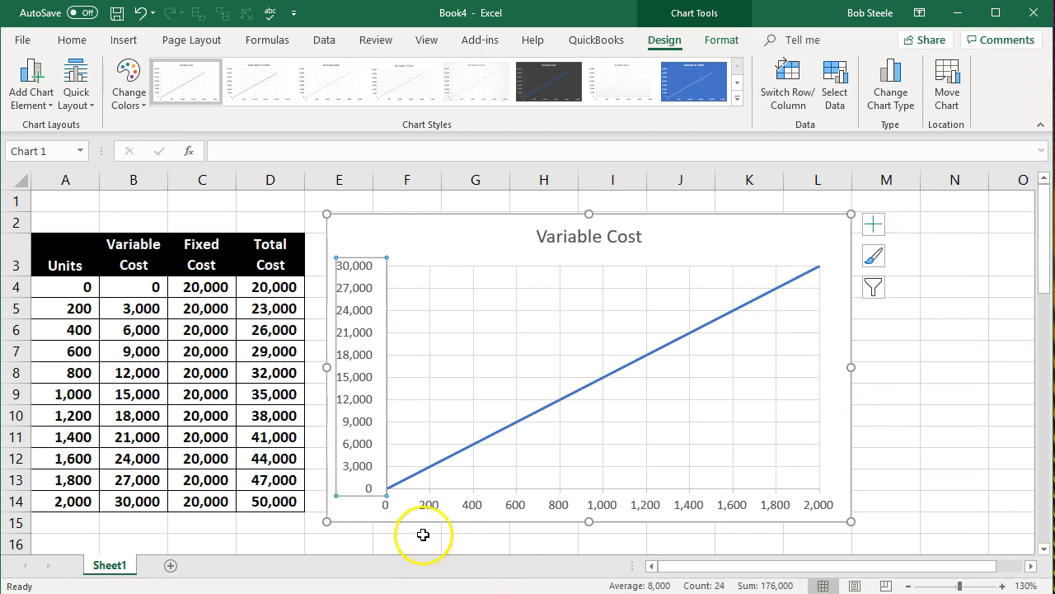
pyautogui.click(991, 415)
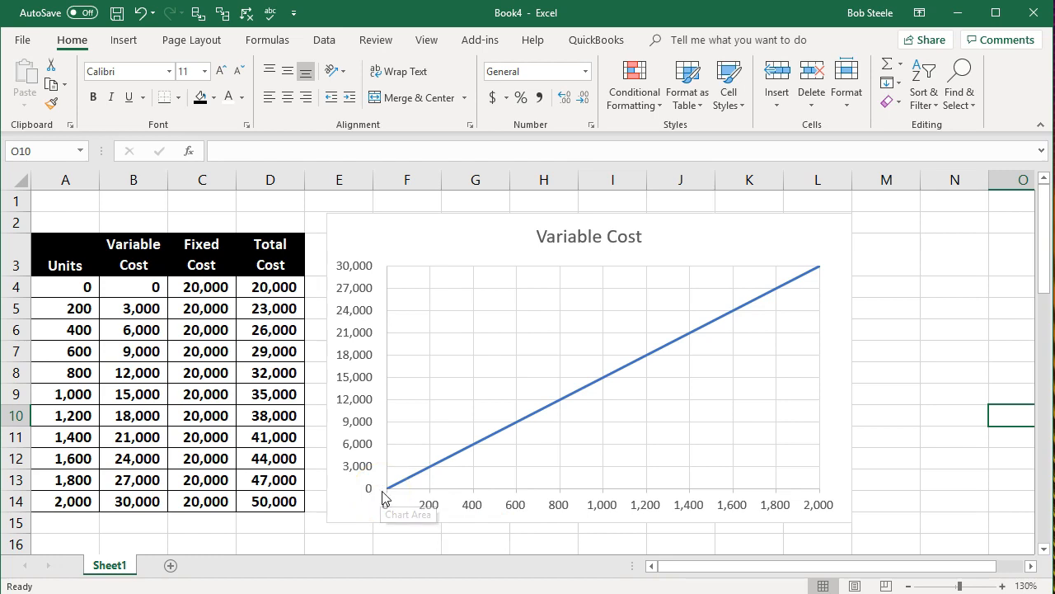
# Step: Move the Variable Cost chart away from the table so it starts at column N, and deselect it
pyautogui.moveTo(432, 476)
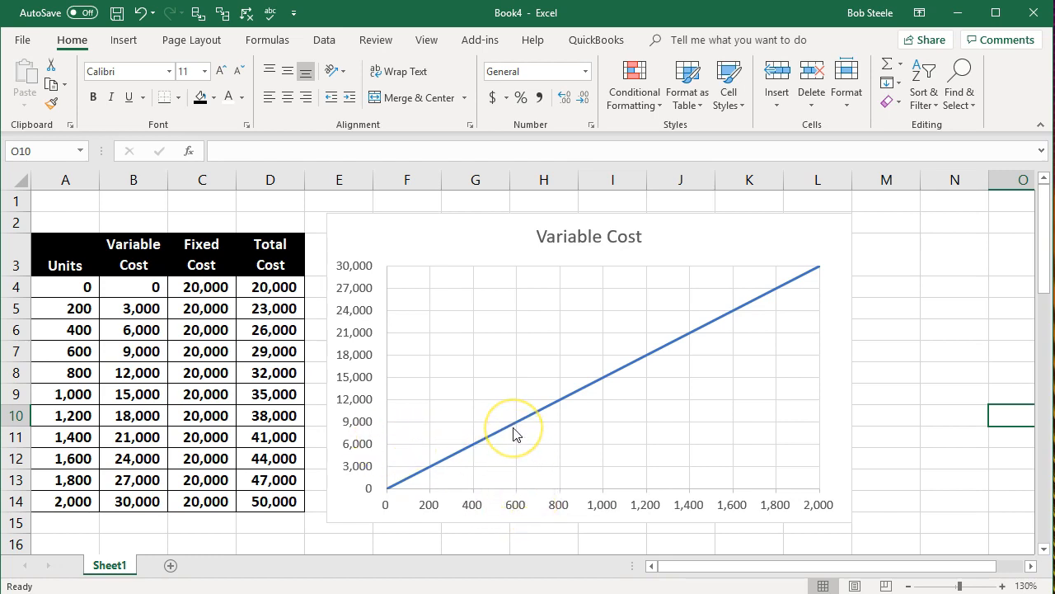
pyautogui.moveTo(513, 431)
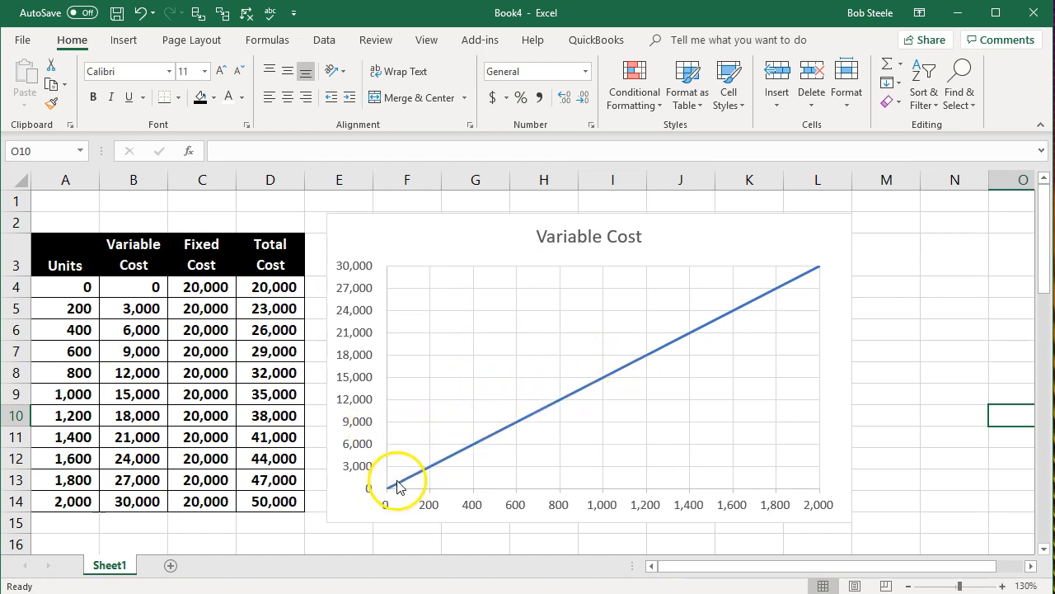
pyautogui.moveTo(384, 238); pyautogui.dragTo(1004, 236)
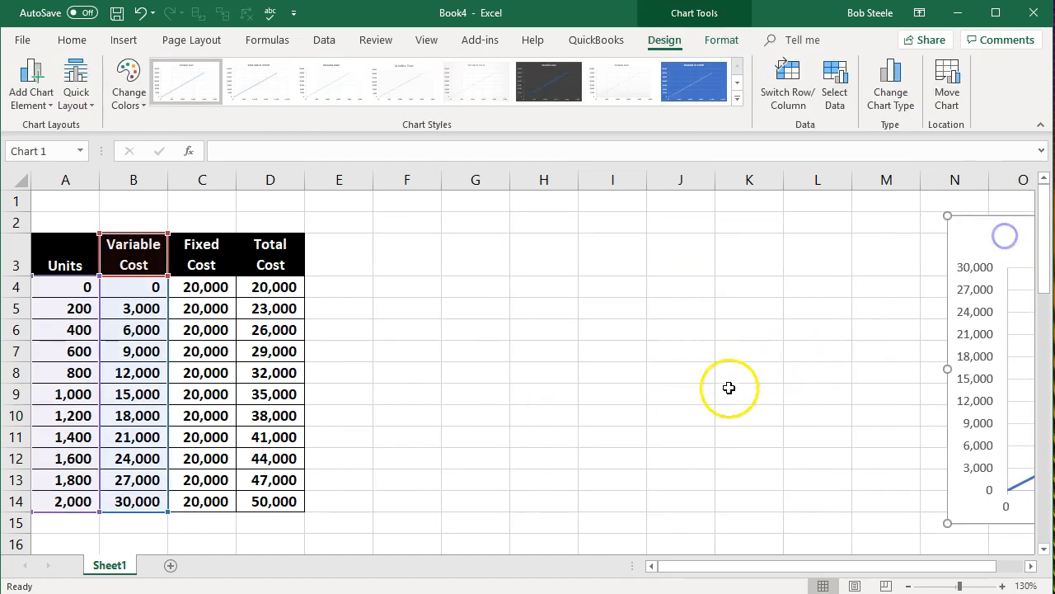
pyautogui.click(632, 396)
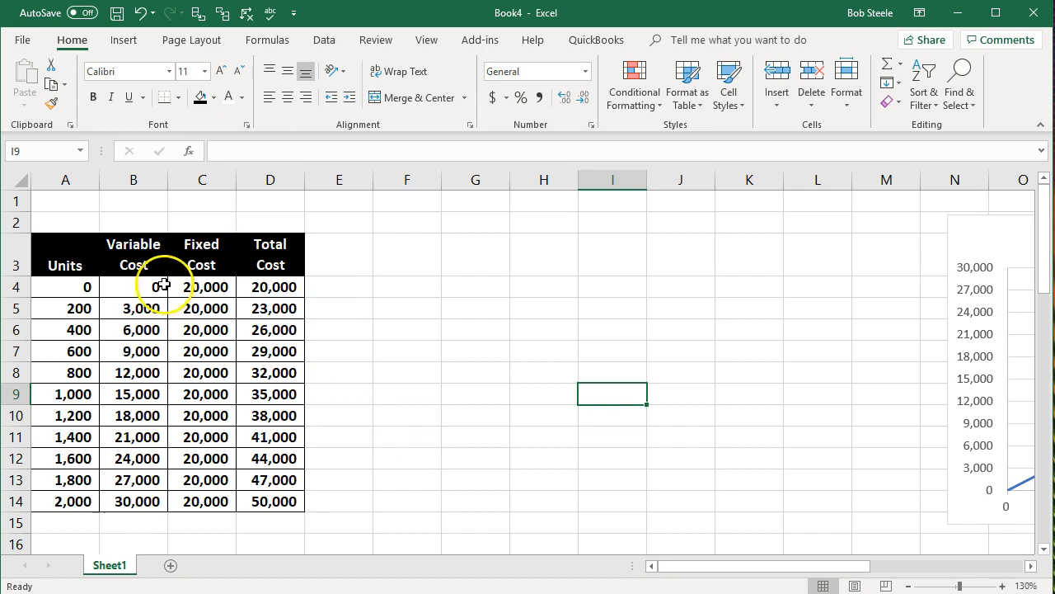
# Step: Insert a Scatter with Smooth Lines chart from Units (A3:A14) and Fixed Cost (C3:C14) and place it just beside the table
pyautogui.moveTo(85, 261); pyautogui.dragTo(61, 497)
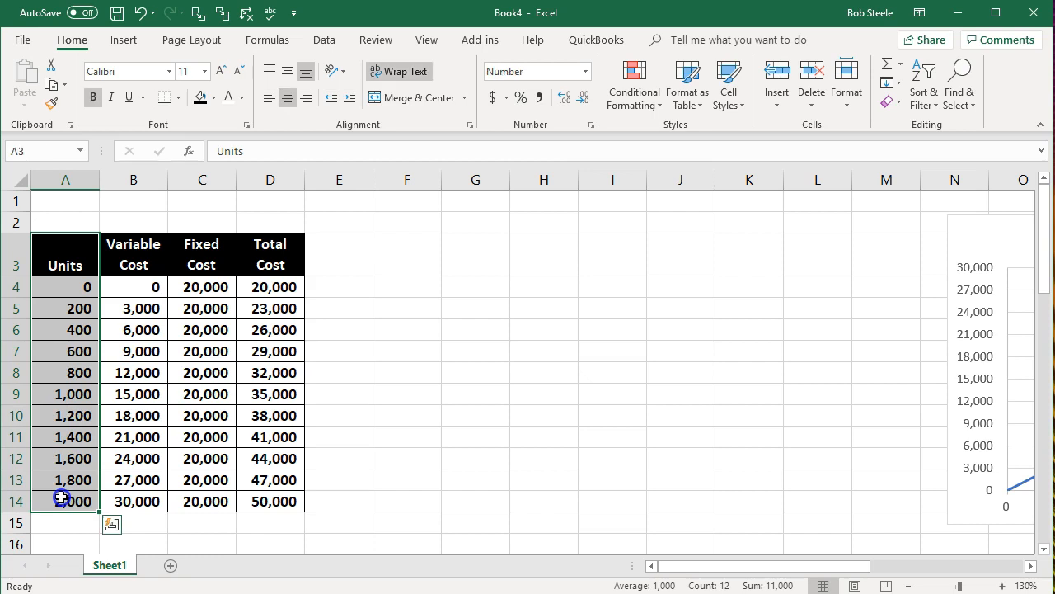
pyautogui.moveTo(201, 247); pyautogui.dragTo(184, 524)
pyautogui.moveTo(63, 265); pyautogui.dragTo(52, 499)
pyautogui.moveTo(204, 239); pyautogui.dragTo(190, 503)
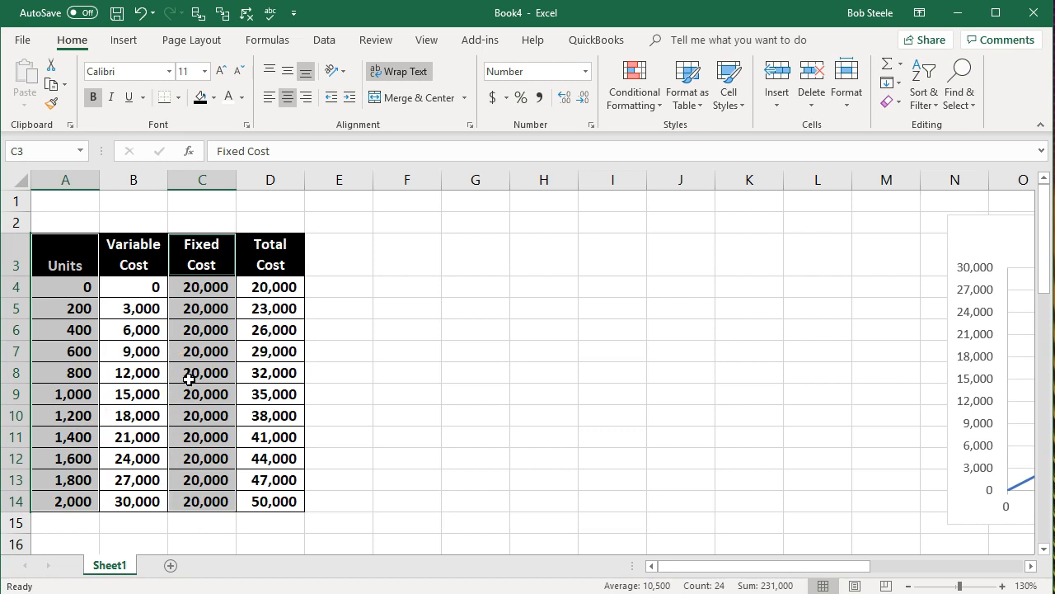
pyautogui.click(122, 43)
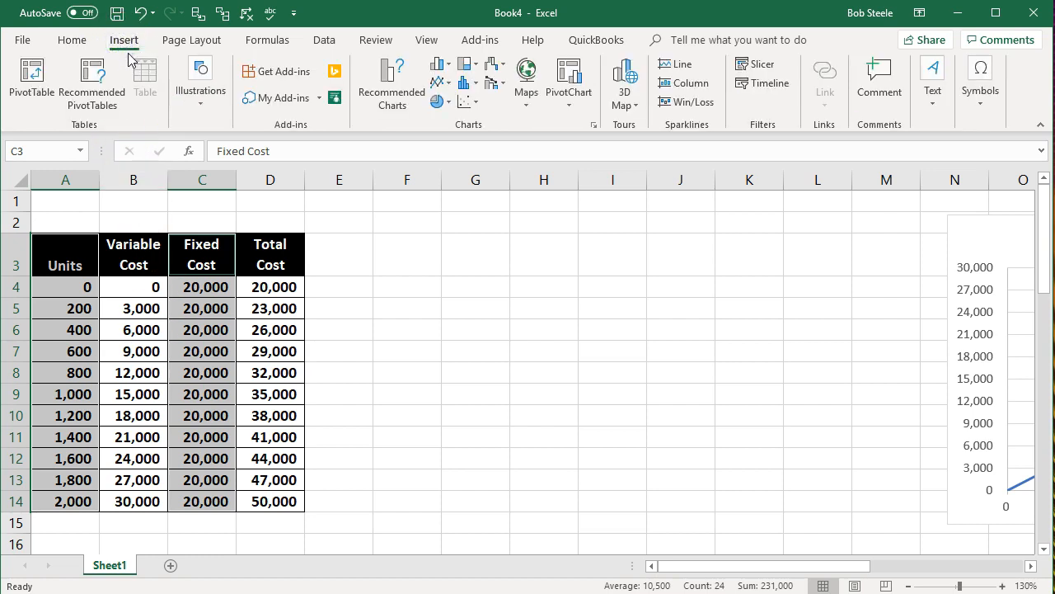
pyautogui.click(464, 104)
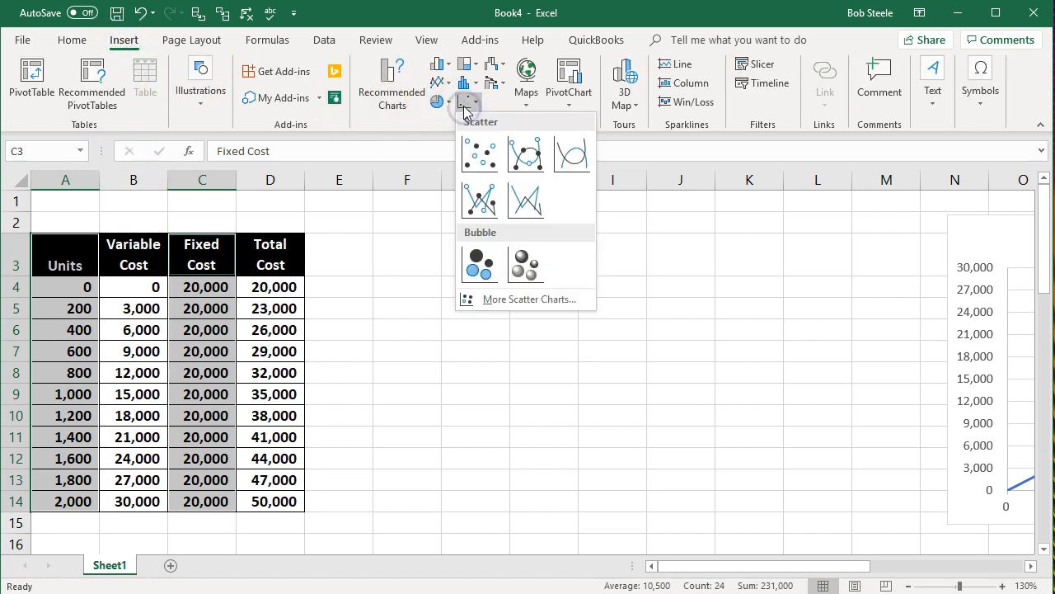
pyautogui.click(563, 163)
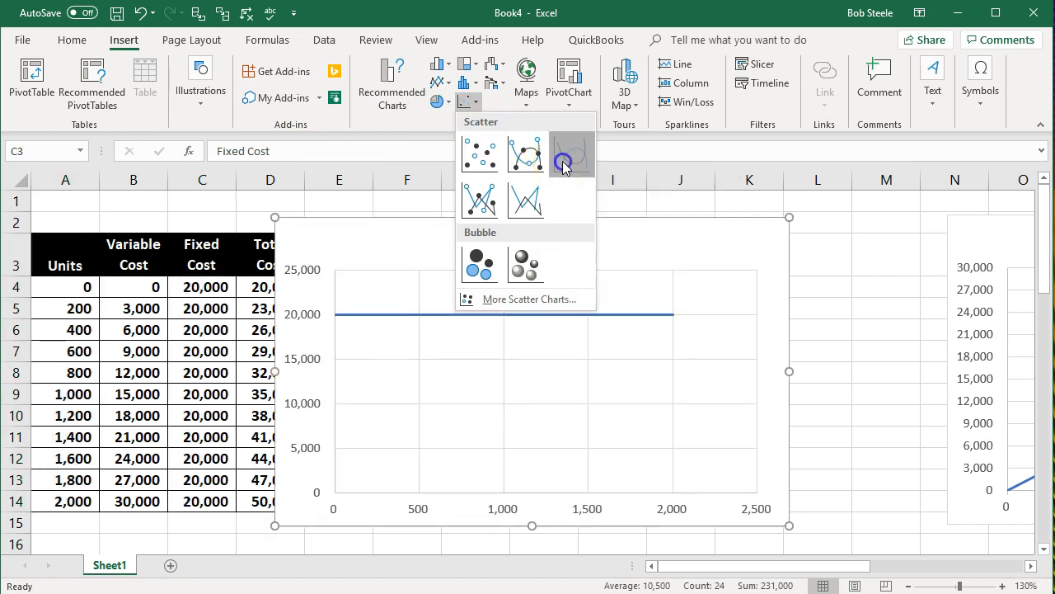
pyautogui.moveTo(650, 259); pyautogui.dragTo(727, 236)
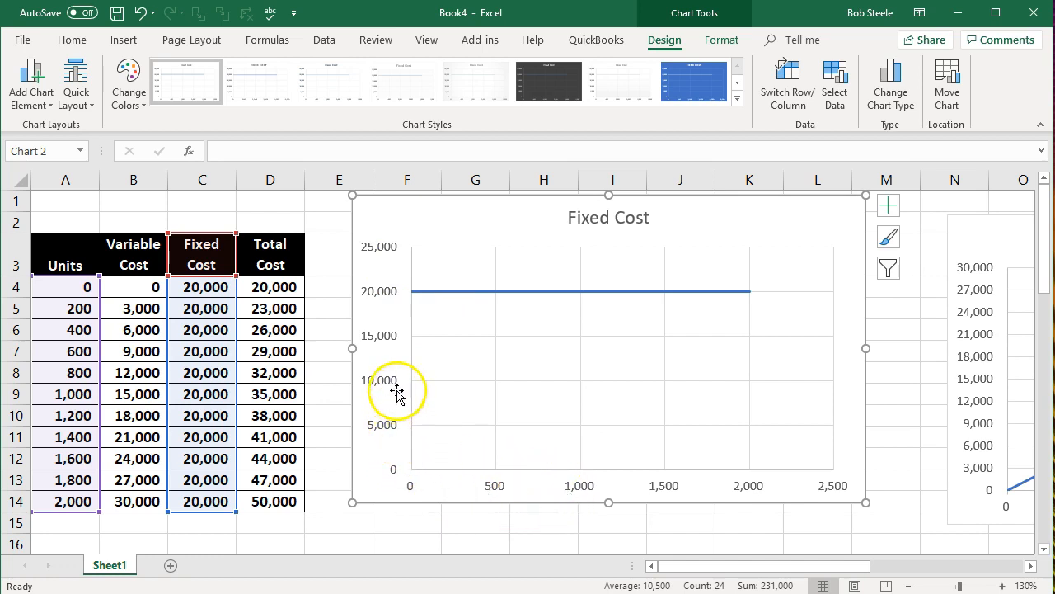
# Step: Move the Fixed Cost chart over to column N, on top of the Variable Cost chart, and deselect it
pyautogui.click(408, 303)
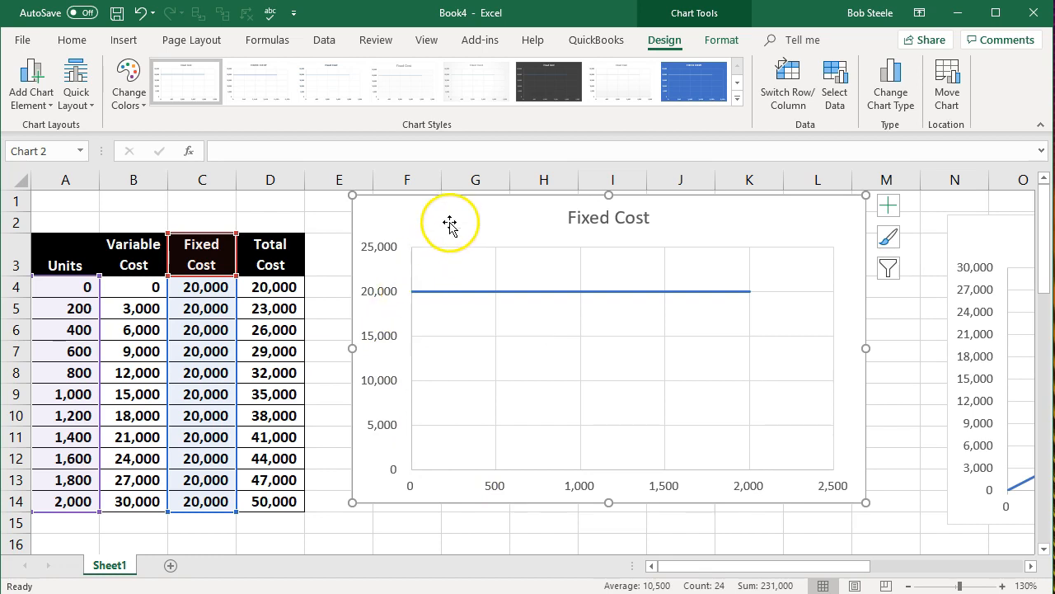
pyautogui.moveTo(443, 226); pyautogui.dragTo(1020, 246)
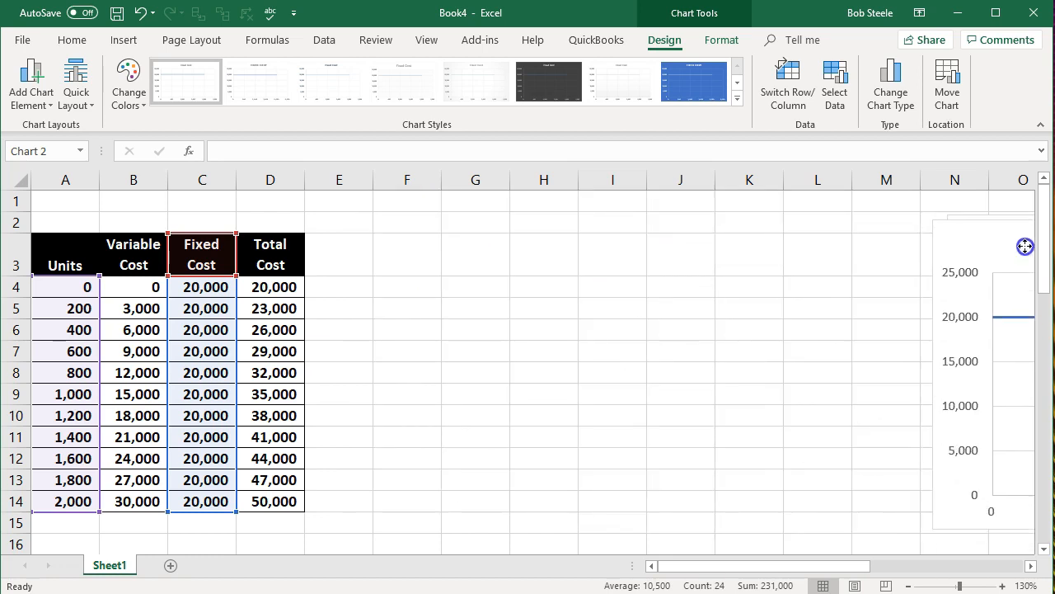
pyautogui.click(452, 429)
# Step: Insert a Scatter with Smooth Lines chart from Units (A3:A14) and Total Cost (D3:D14) and place it beside the table
pyautogui.moveTo(61, 264); pyautogui.dragTo(71, 495)
pyautogui.keyDown('ctrl'); pyautogui.moveTo(262, 264); pyautogui.dragTo(271, 493); pyautogui.keyUp('ctrl')
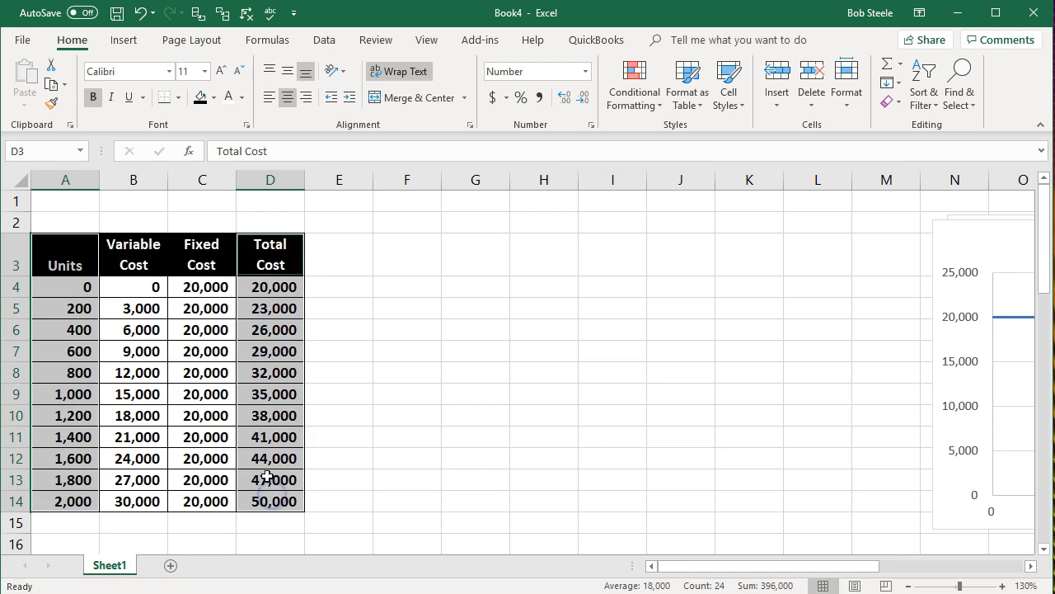
pyautogui.click(124, 40)
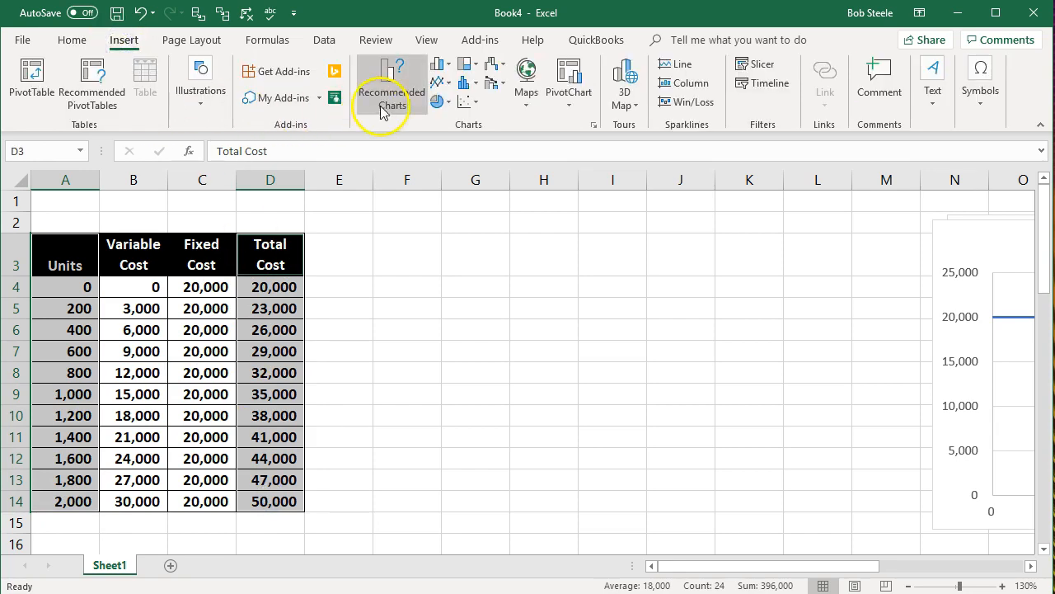
pyautogui.click(466, 100)
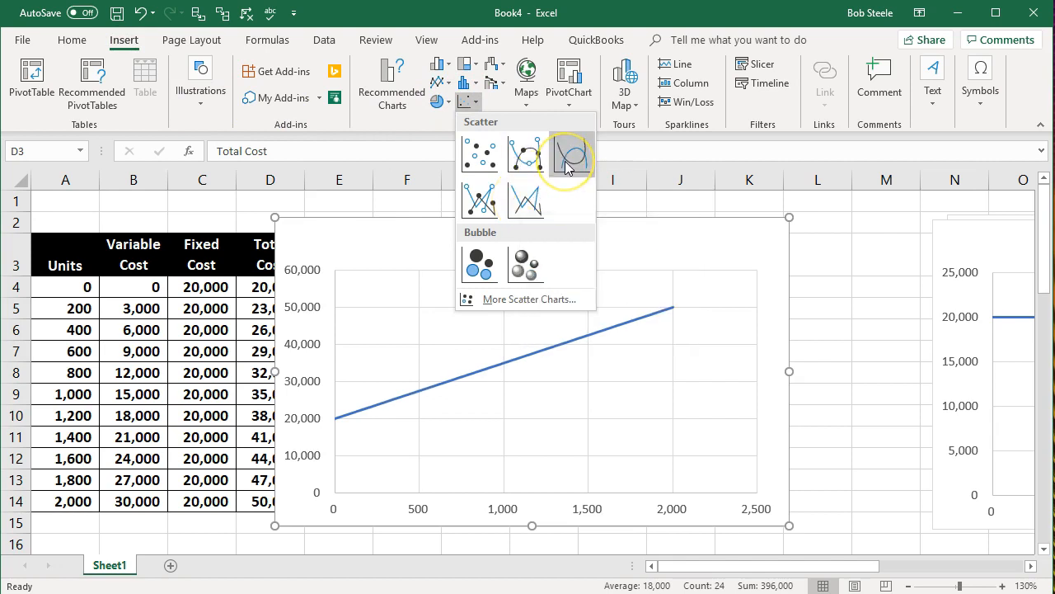
pyautogui.click(565, 162)
pyautogui.moveTo(440, 250); pyautogui.dragTo(514, 246)
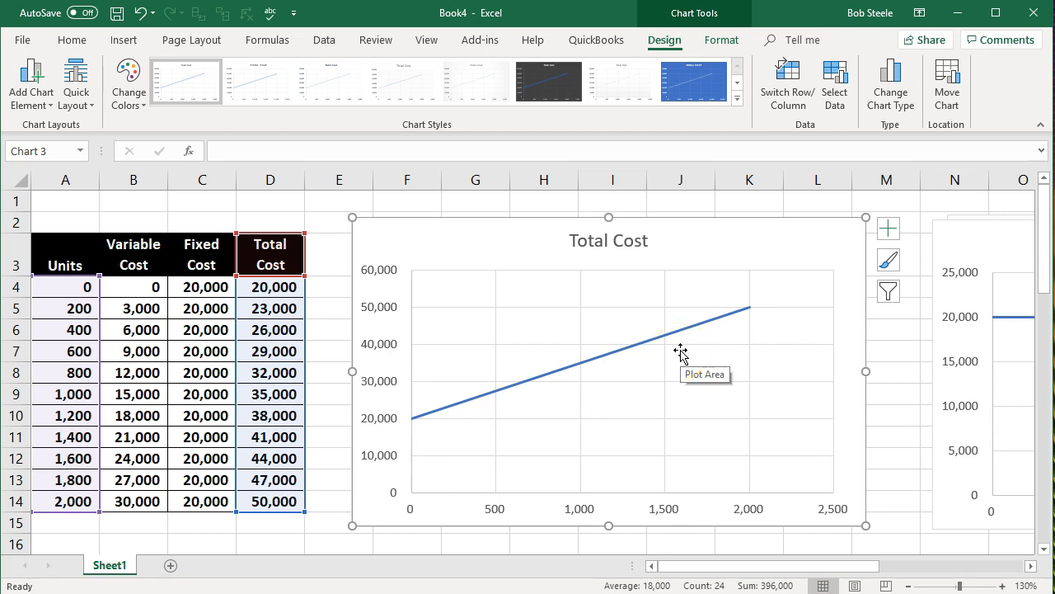
pyautogui.click(373, 384)
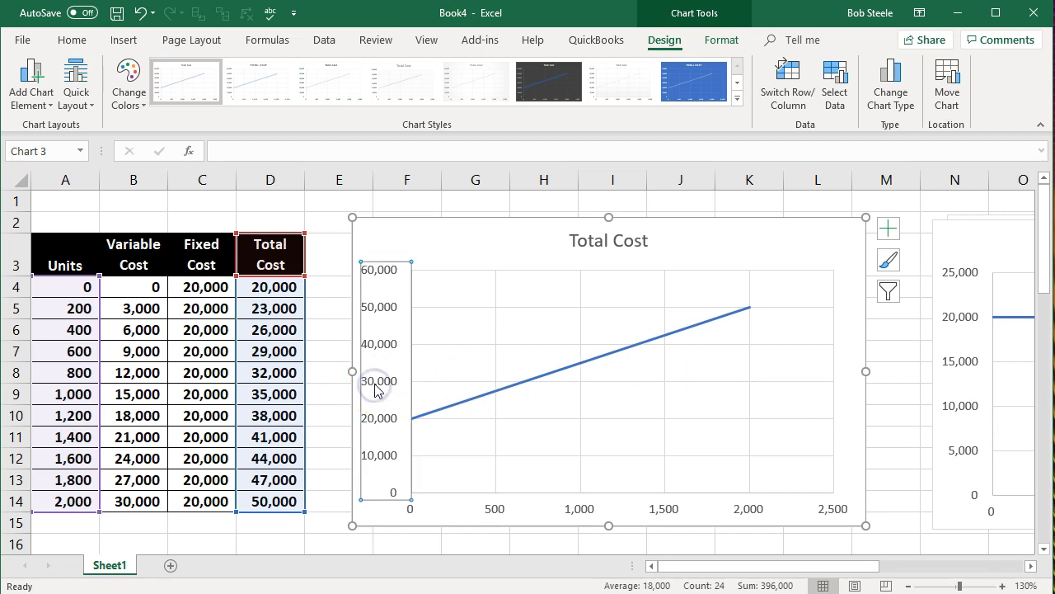
pyautogui.click(888, 231)
pyautogui.click(1016, 248)
pyautogui.click(853, 284)
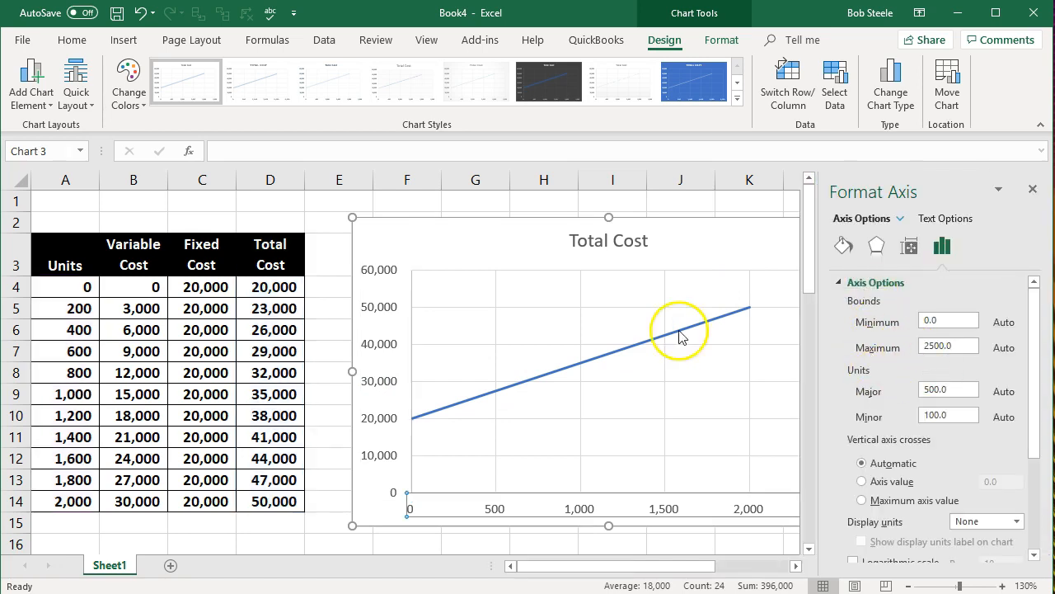
pyautogui.click(469, 507)
pyautogui.click(492, 508)
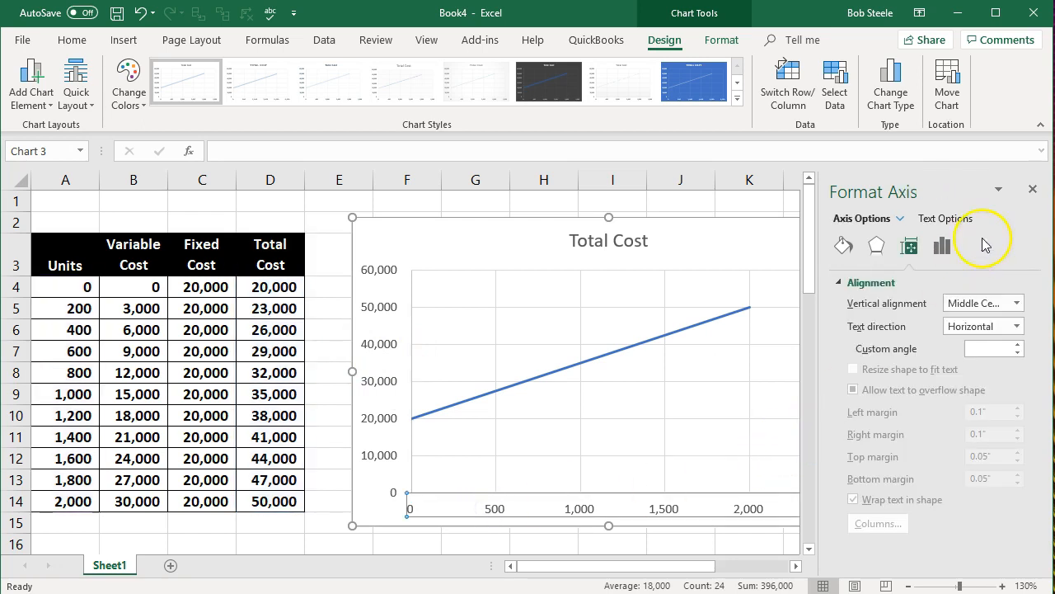
pyautogui.click(1032, 188)
pyautogui.click(632, 504)
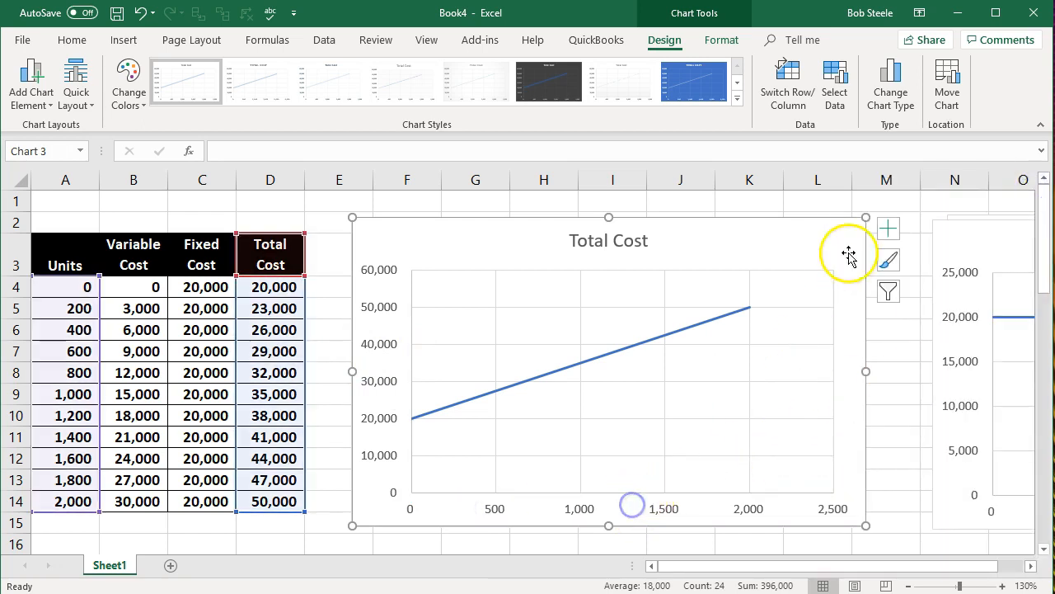
# Step: Set the Total Cost chart's horizontal axis maximum bound to 2000 and its major unit to 200, and close the formatting options
pyautogui.click(596, 504)
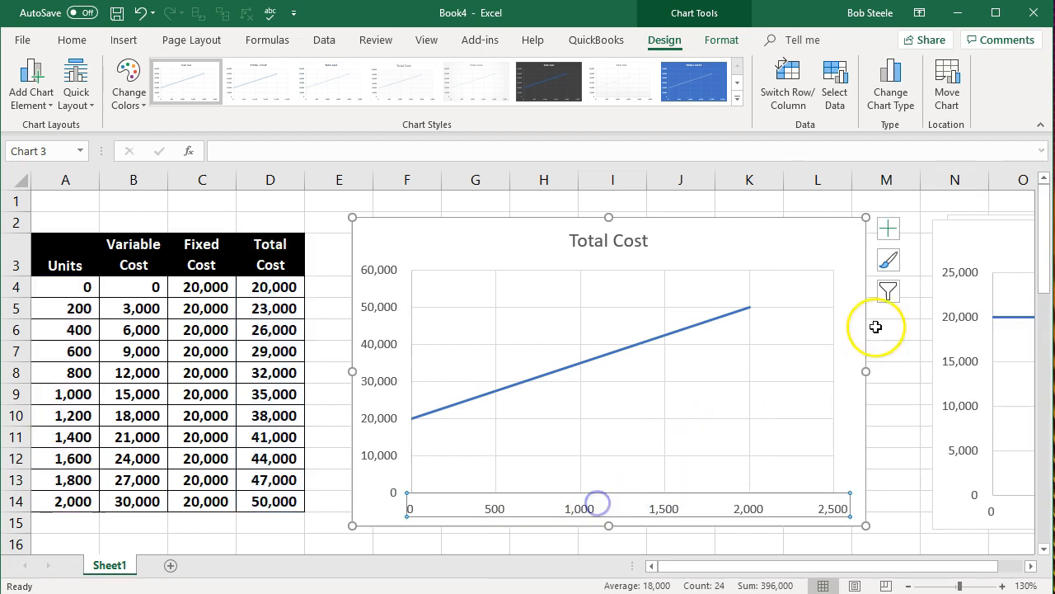
pyautogui.click(887, 228)
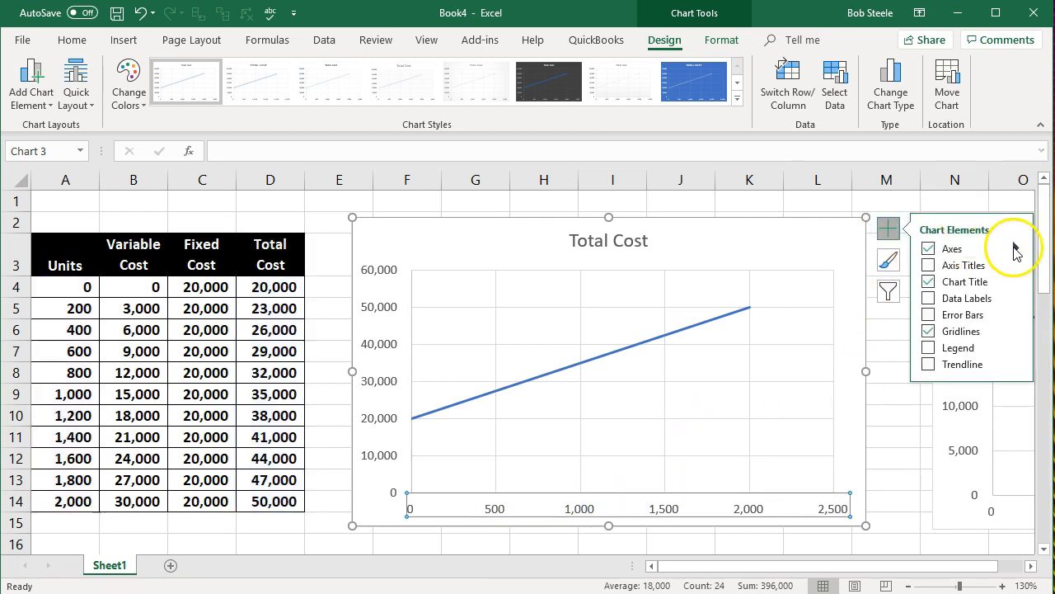
pyautogui.click(1020, 248)
pyautogui.click(834, 290)
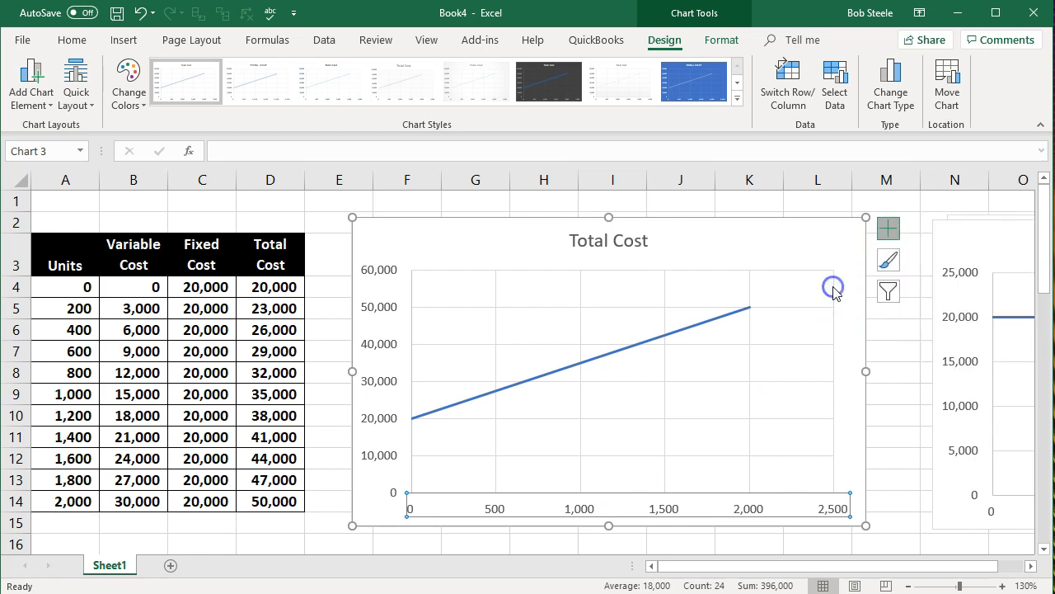
pyautogui.moveTo(964, 344); pyautogui.dragTo(925, 351)
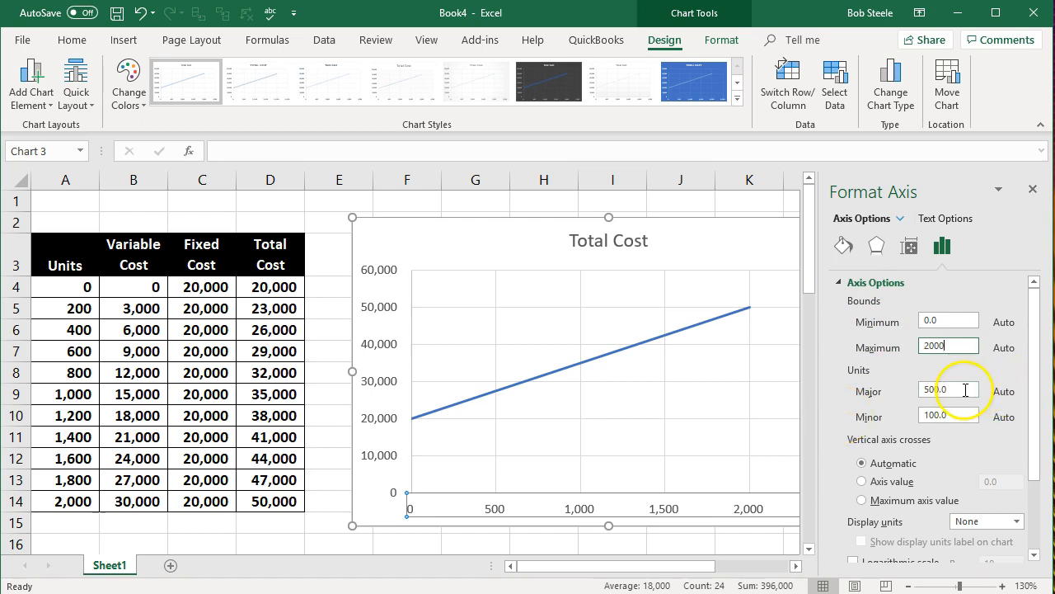
pyautogui.moveTo(965, 390); pyautogui.dragTo(945, 390)
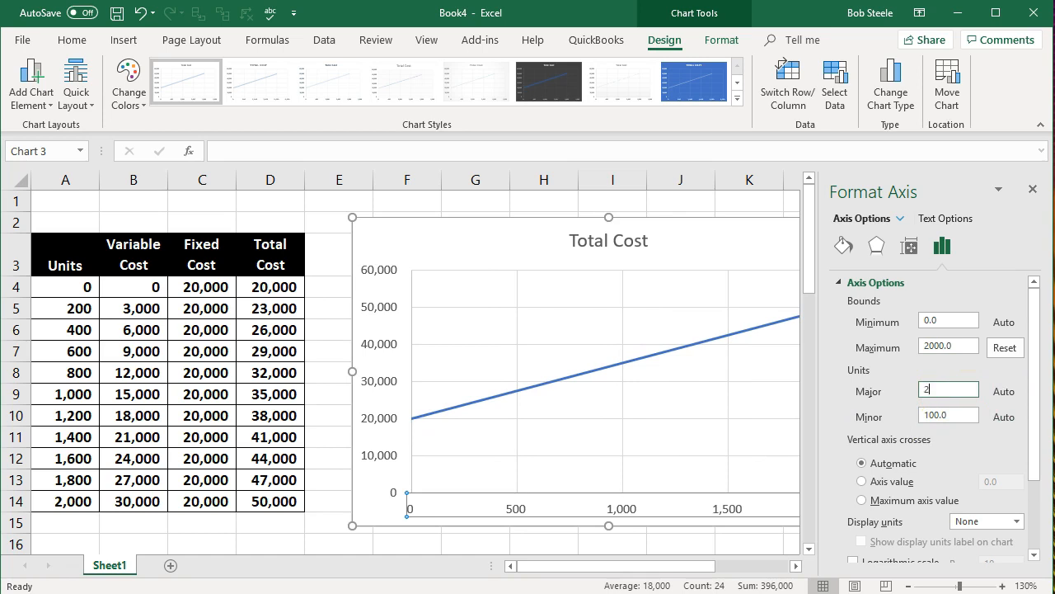
pyautogui.click(1033, 190)
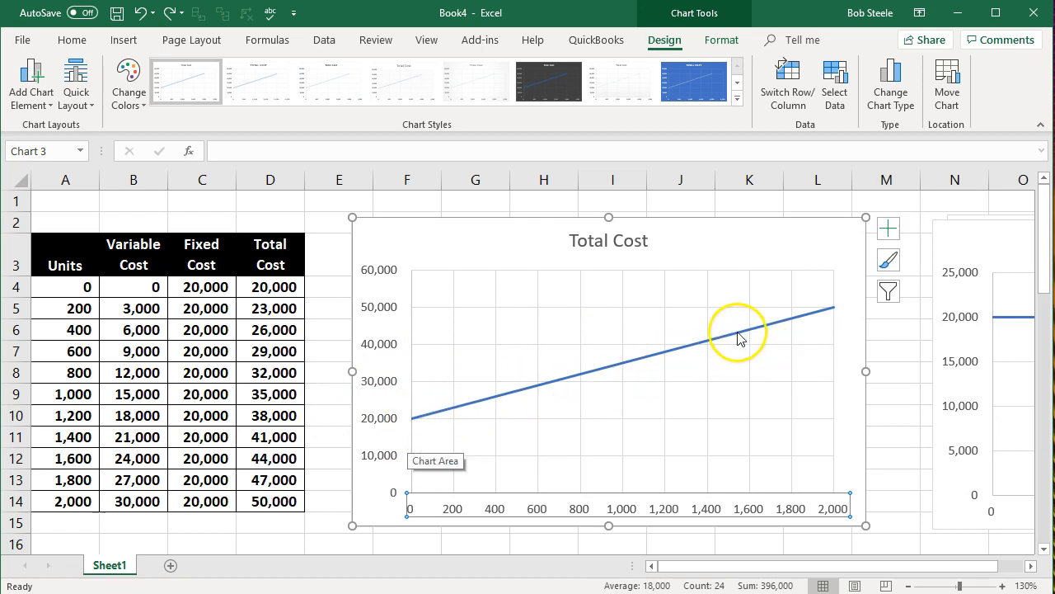
# Step: Move the Total Cost chart over to column N, on top of the other charts
pyautogui.moveTo(739, 338)
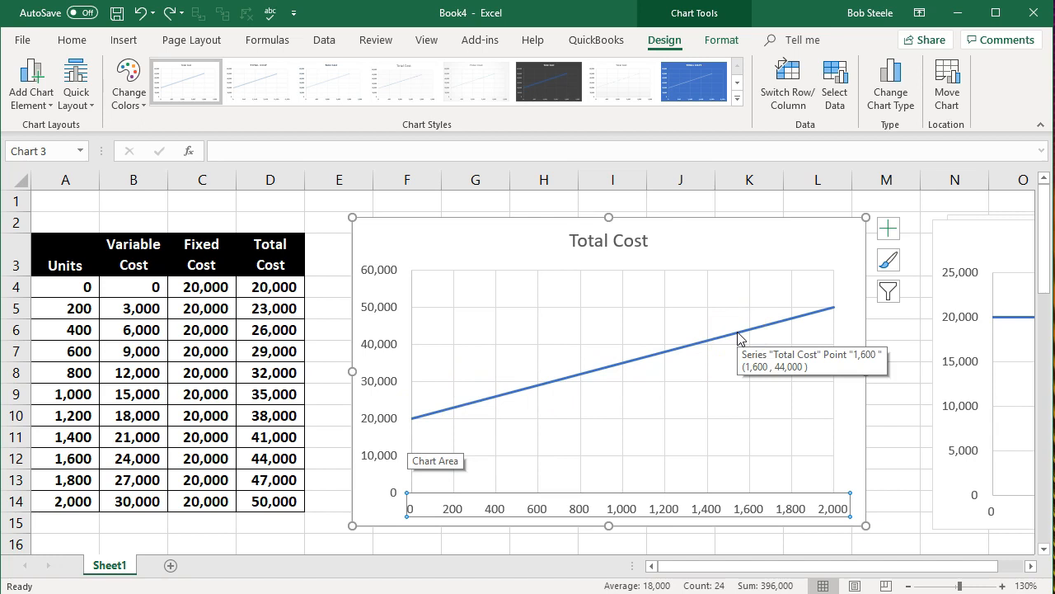
pyautogui.moveTo(458, 240); pyautogui.dragTo(991, 238)
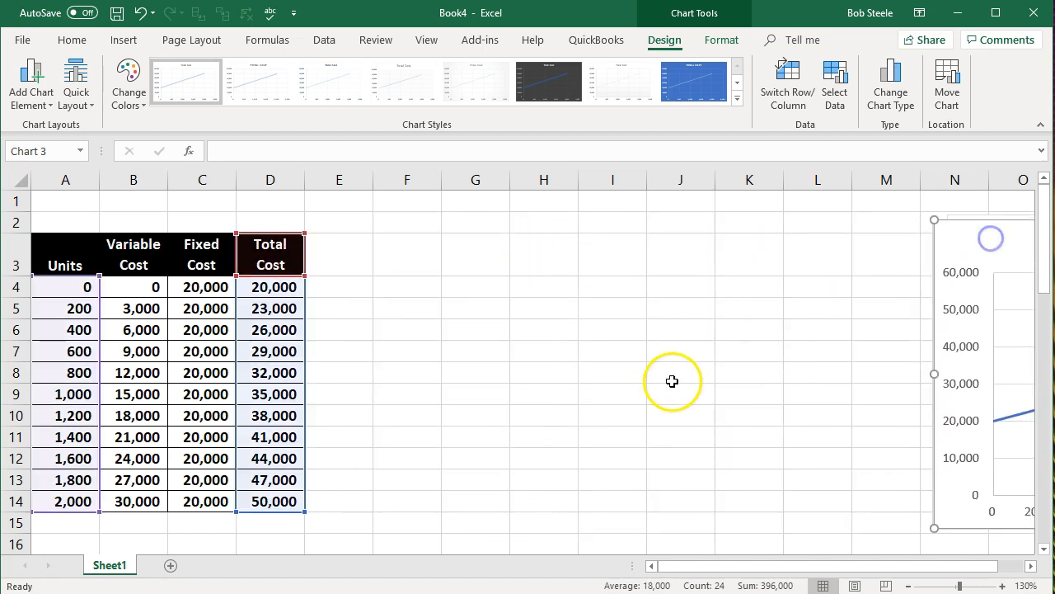
# Step: Insert a Scatter with Smooth Lines chart from the whole cost table (A3:D14) and place it beside the table
pyautogui.click(672, 381)
pyautogui.moveTo(79, 254); pyautogui.dragTo(276, 500)
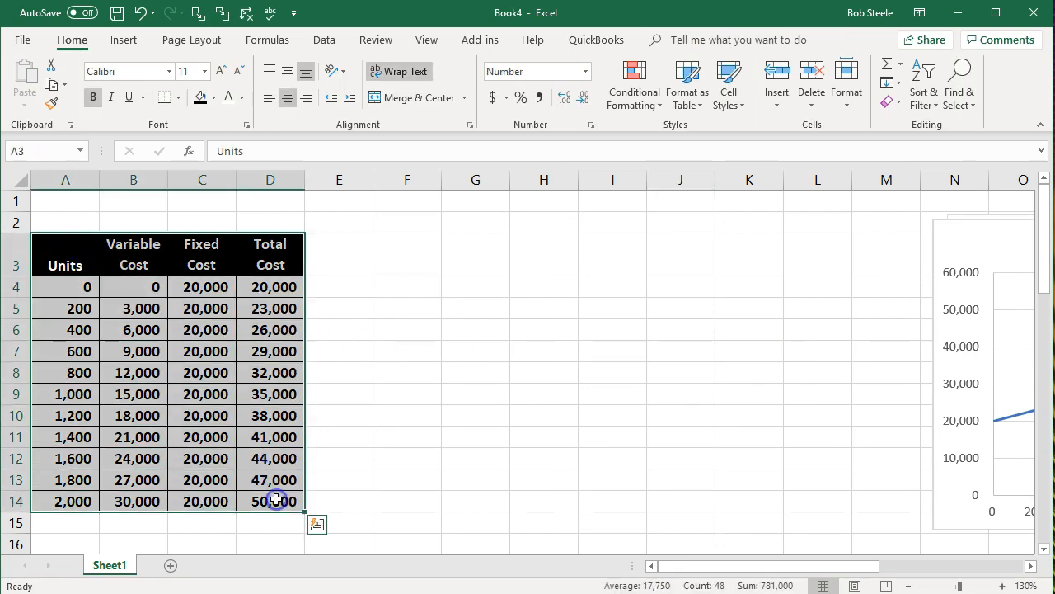
pyautogui.click(125, 41)
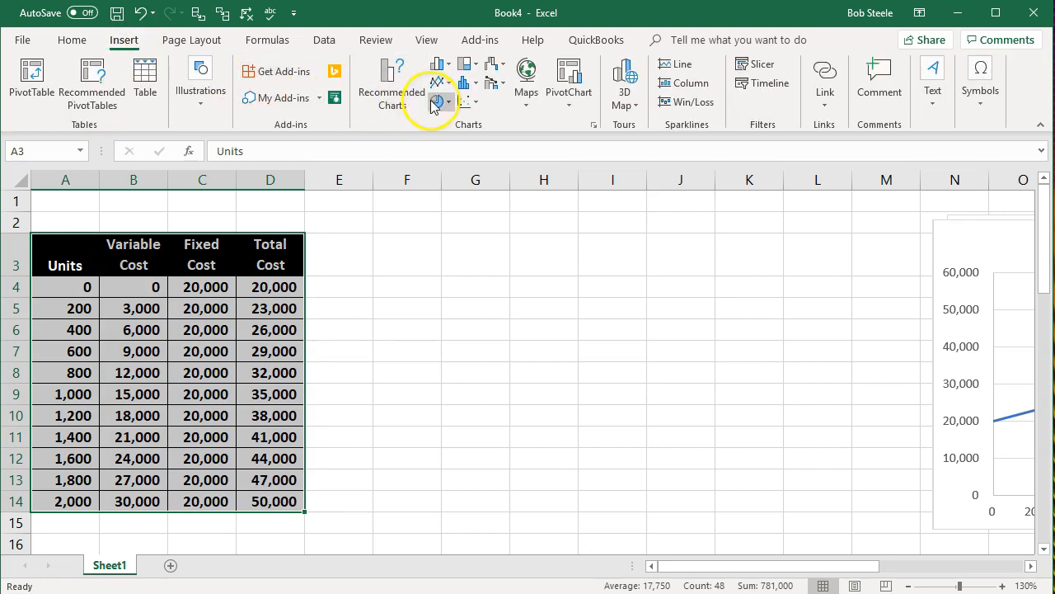
pyautogui.click(472, 105)
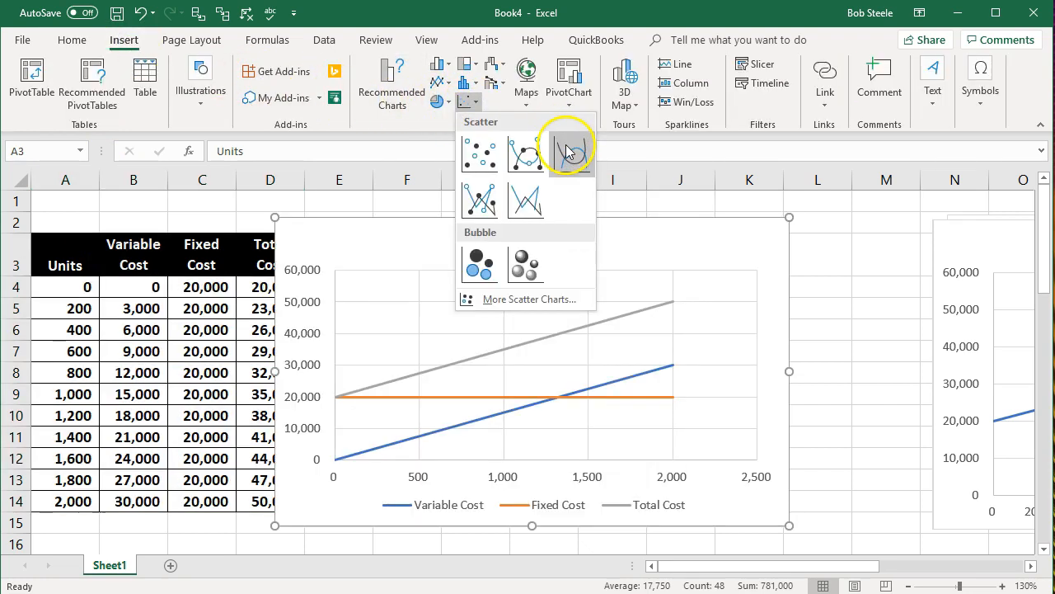
pyautogui.click(571, 151)
pyautogui.moveTo(447, 252); pyautogui.dragTo(541, 245)
# Step: Change the title of the new combined chart to Costs
pyautogui.click(583, 236)
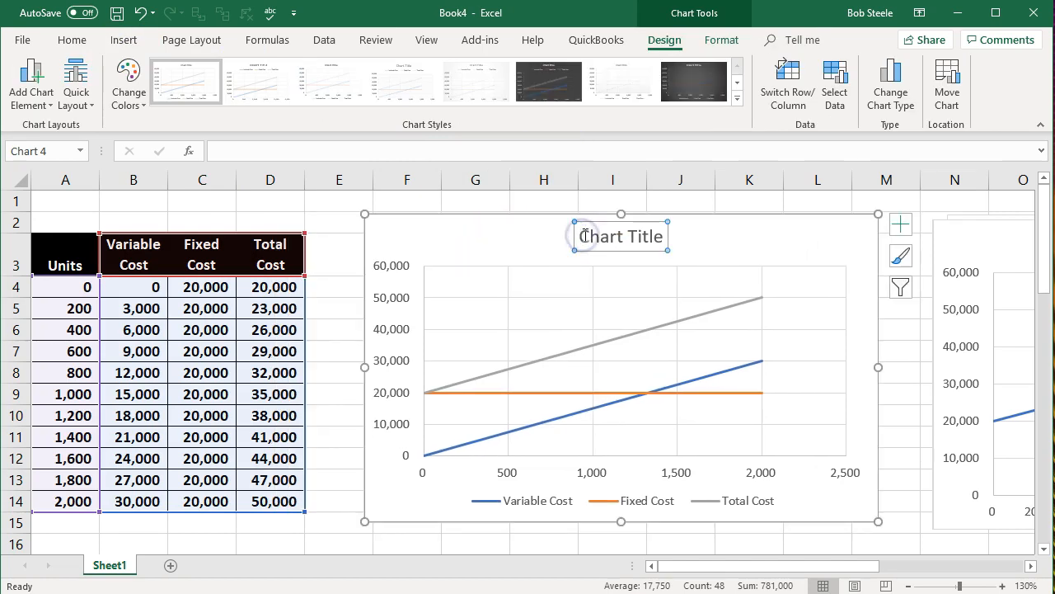
pyautogui.write('Costs')
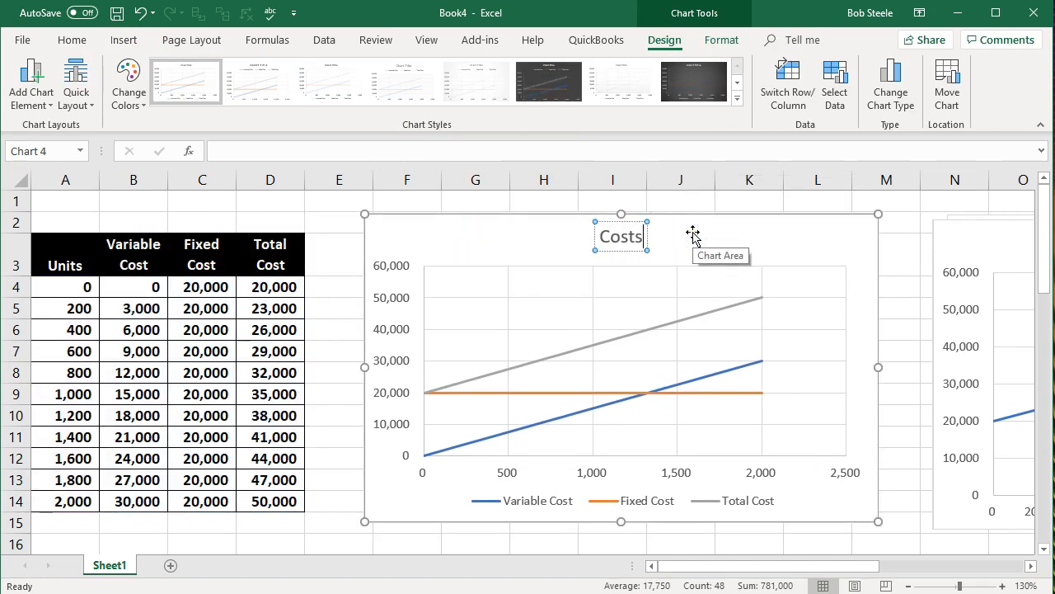
pyautogui.click(499, 241)
# Step: Set the Costs chart's horizontal axis major unit to 200, close the formatting options and deselect the chart
pyautogui.click(521, 476)
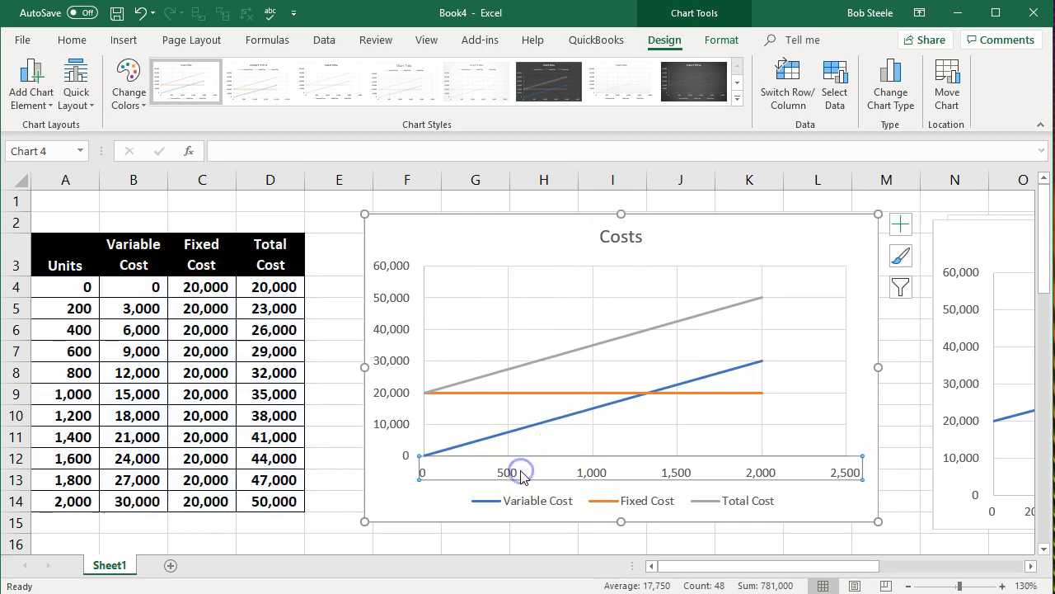
pyautogui.doubleClick(521, 476)
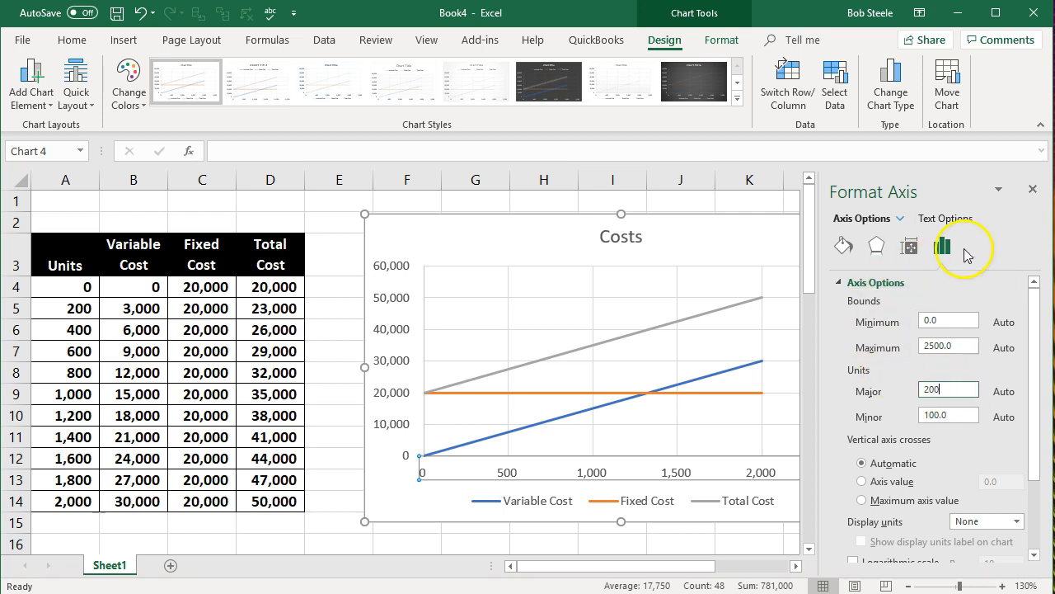
pyautogui.click(960, 317)
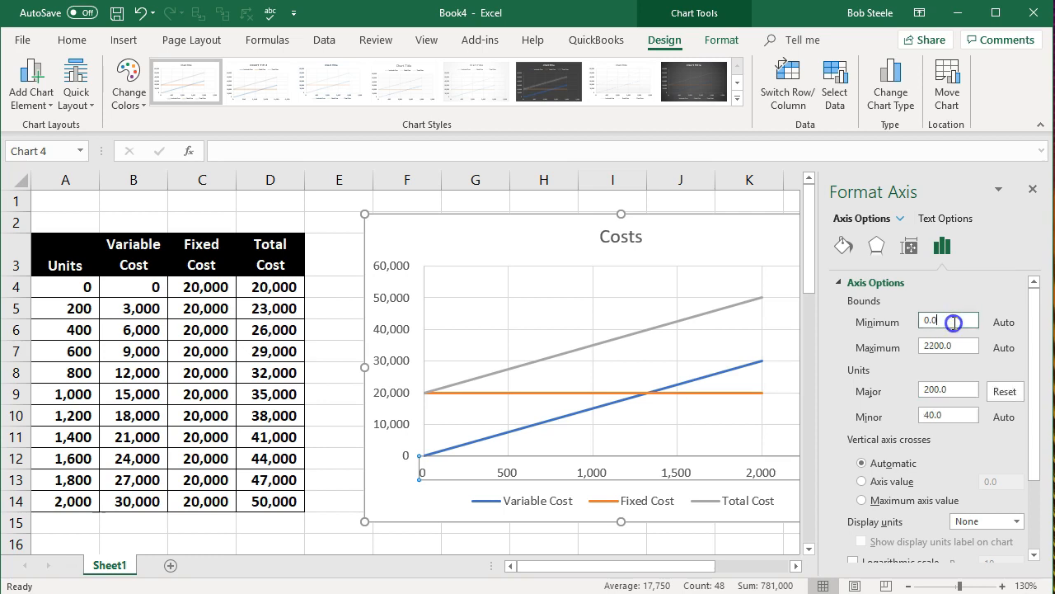
pyautogui.click(1033, 189)
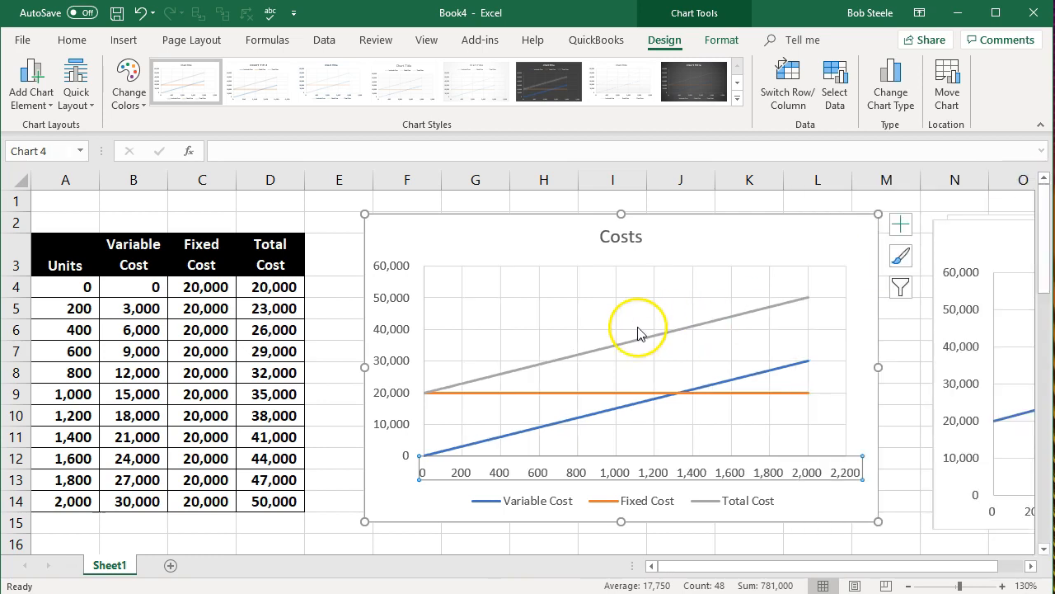
pyautogui.click(328, 266)
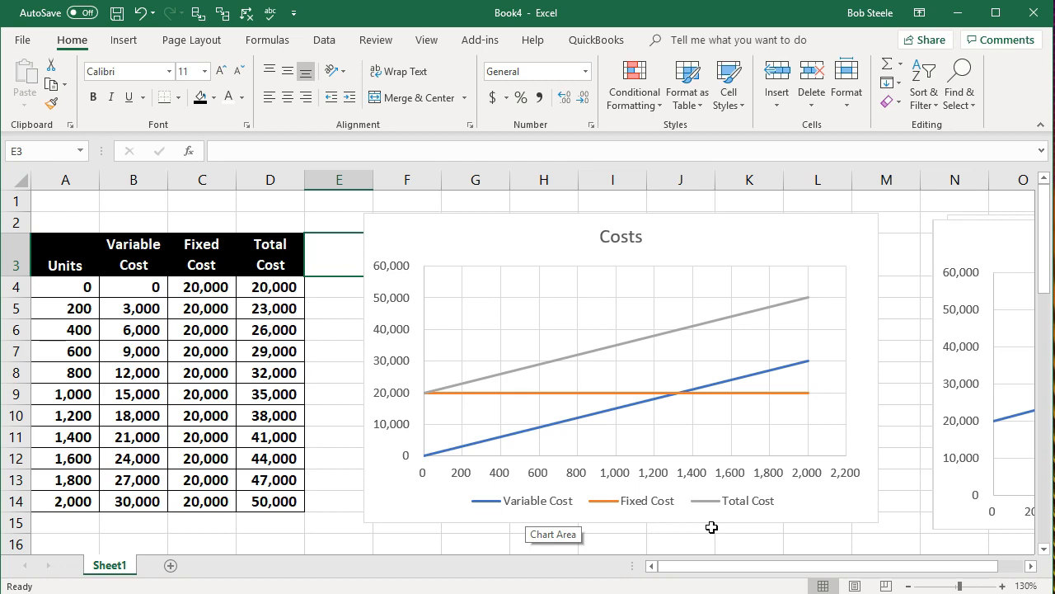
# Step: Examine the Fixed Cost, Variable Cost and Total Cost lines in the Costs chart by selecting each series in turn
pyautogui.click(535, 392)
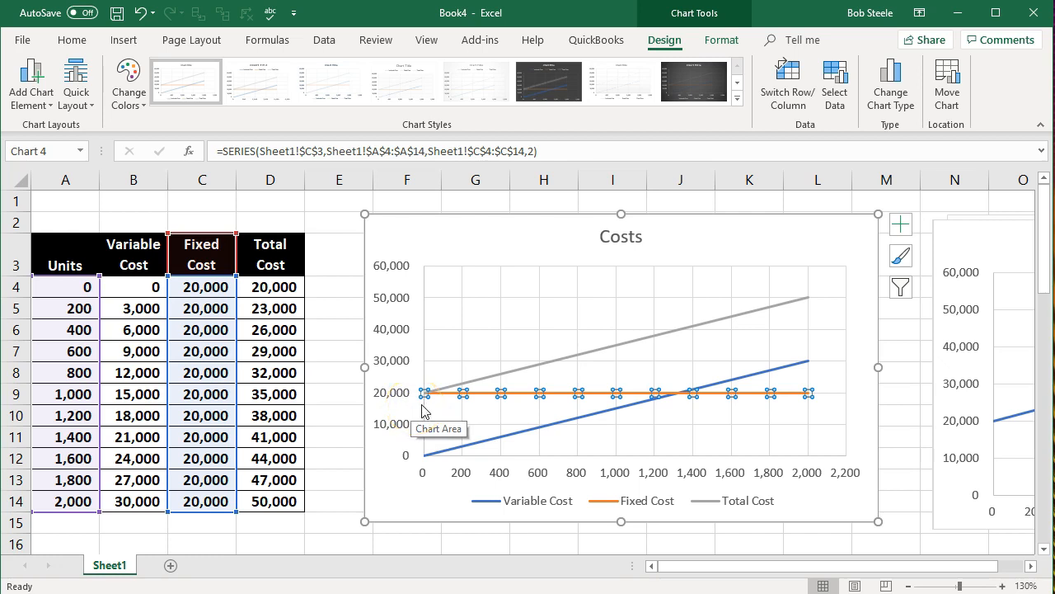
pyautogui.click(462, 444)
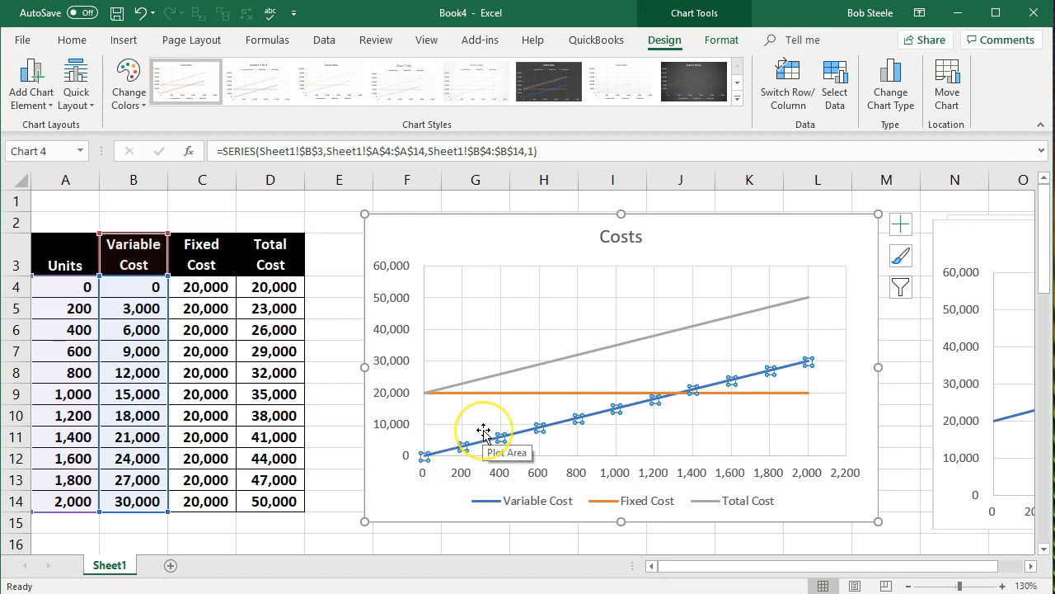
pyautogui.click(500, 372)
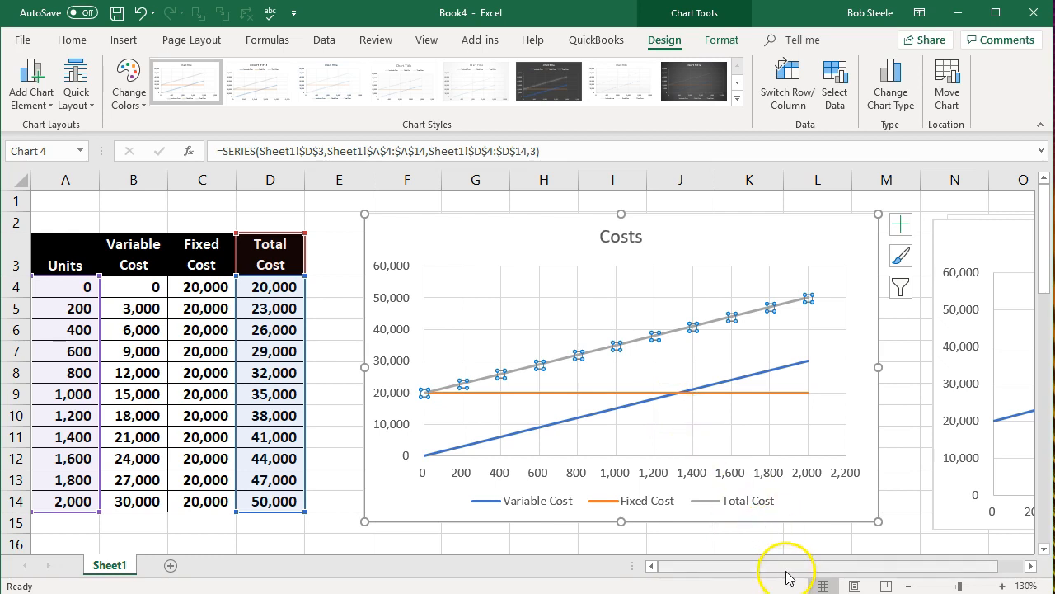
# Step: Move the Total Cost chart off the stacked charts to the empty cells around column X
pyautogui.moveTo(786, 568); pyautogui.dragTo(952, 574)
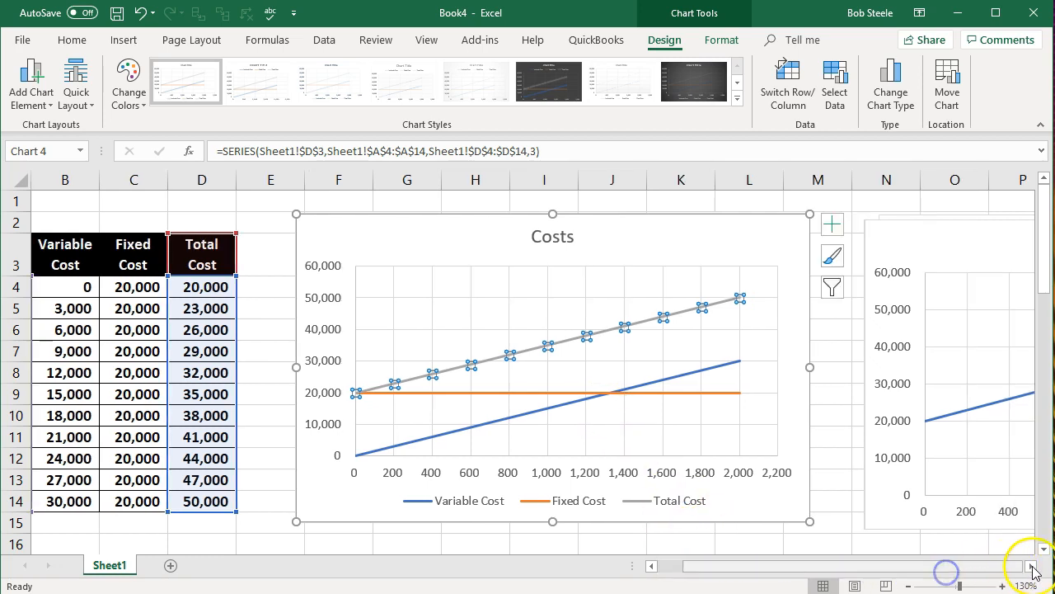
pyautogui.click(1034, 567)
pyautogui.click(1034, 567)
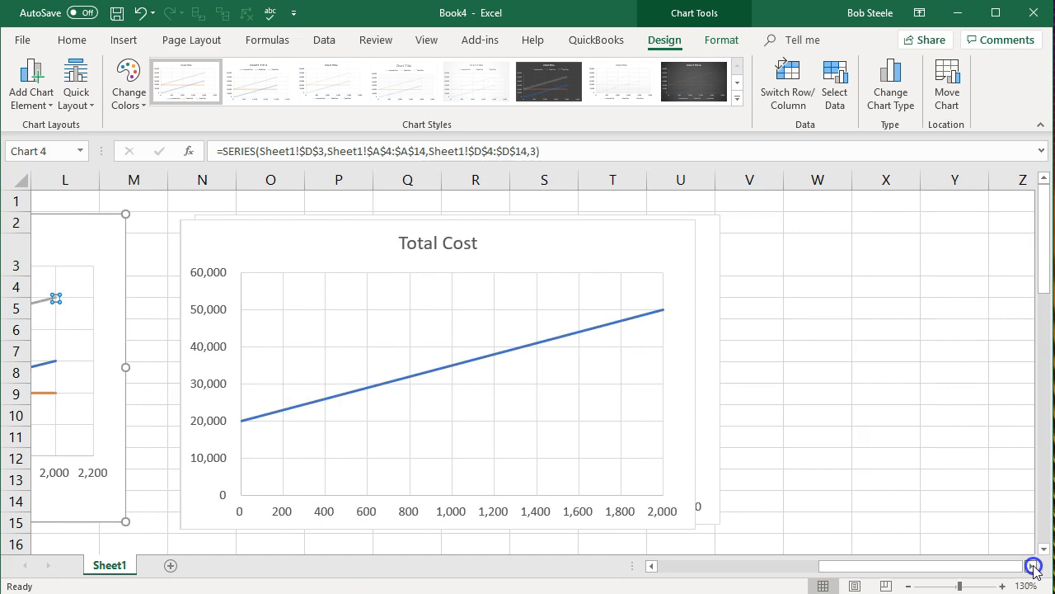
pyautogui.moveTo(533, 265); pyautogui.dragTo(959, 252)
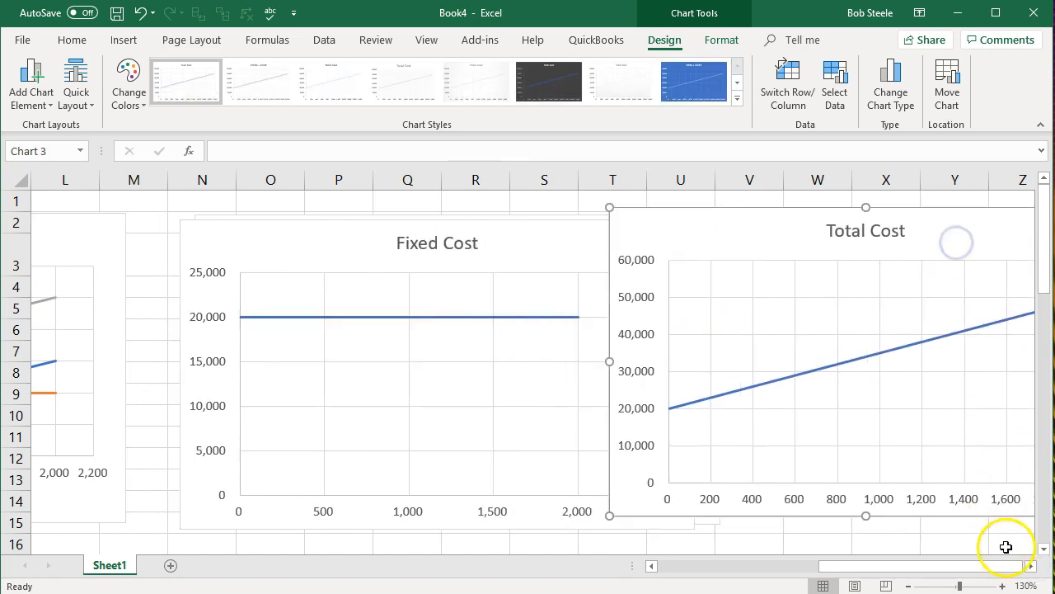
pyautogui.click(1031, 567)
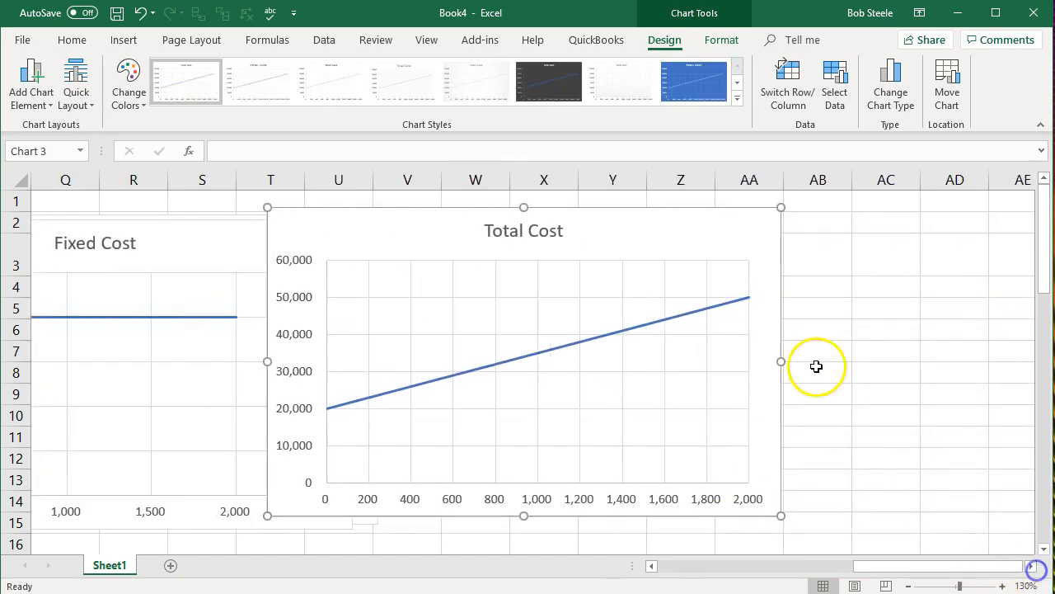
pyautogui.moveTo(665, 240); pyautogui.dragTo(898, 230)
# Step: Zoom the sheet out to 90%, shift the Total Cost chart farther across and move the Fixed Cost chart off the Variable Cost chart
pyautogui.click(908, 585)
pyautogui.click(908, 586)
pyautogui.click(909, 585)
pyautogui.click(908, 586)
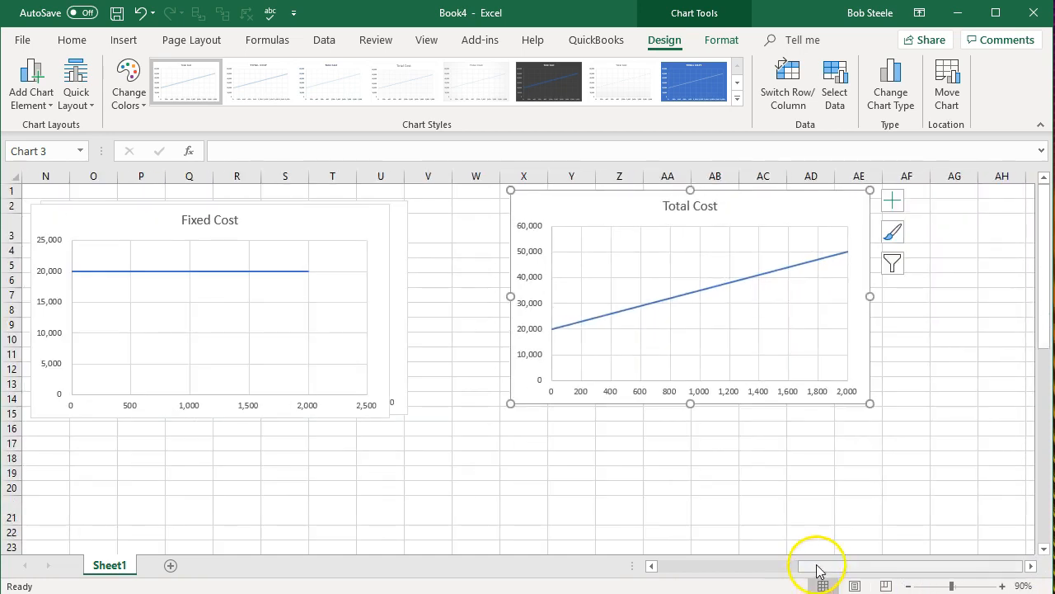
pyautogui.click(655, 567)
pyautogui.click(659, 569)
pyautogui.moveTo(685, 569); pyautogui.dragTo(803, 570)
pyautogui.moveTo(803, 228); pyautogui.dragTo(945, 225)
pyautogui.moveTo(372, 238); pyautogui.dragTo(705, 228)
# Step: Line up the Variable Cost, Fixed Cost and Total Cost charts side by side after the Costs chart and deselect them
pyautogui.moveTo(201, 217); pyautogui.dragTo(153, 214)
pyautogui.moveTo(490, 220); pyautogui.dragTo(488, 215)
pyautogui.moveTo(959, 217); pyautogui.dragTo(969, 211)
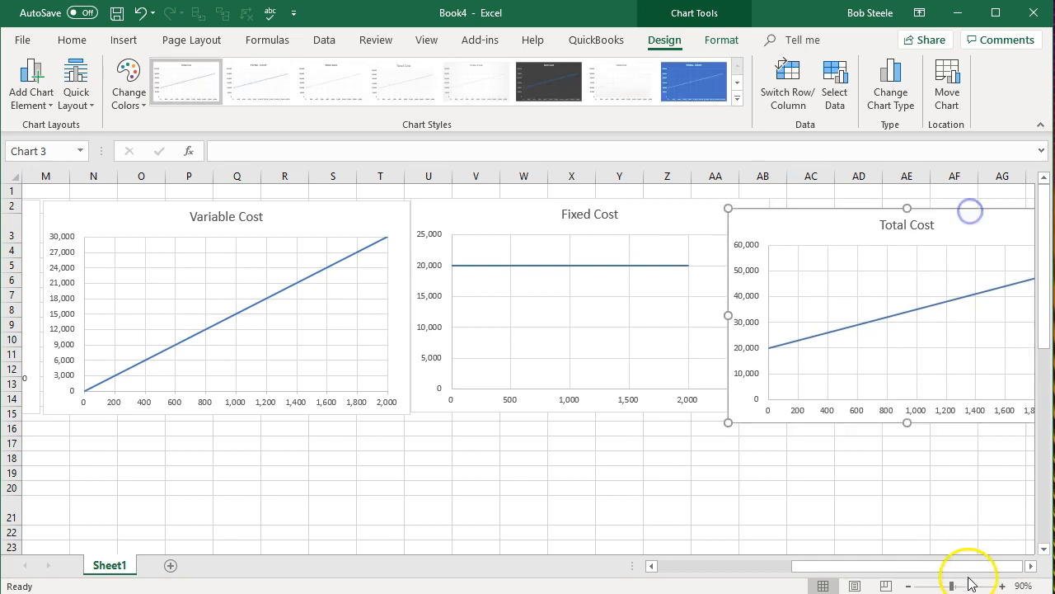
pyautogui.click(1030, 565)
pyautogui.moveTo(743, 224); pyautogui.dragTo(790, 215)
pyautogui.moveTo(876, 566); pyautogui.dragTo(447, 561)
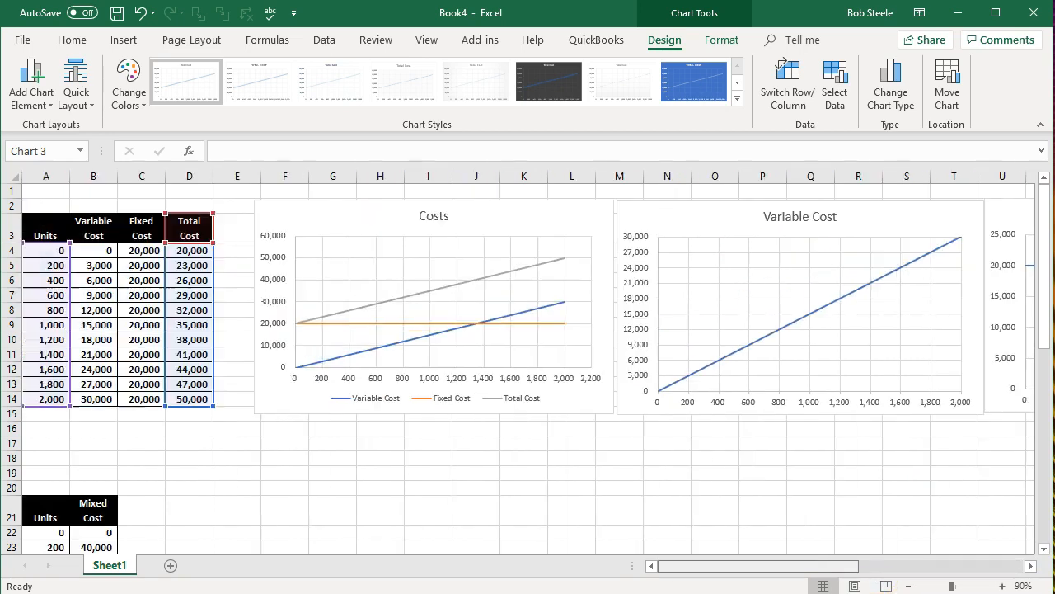
pyautogui.click(385, 531)
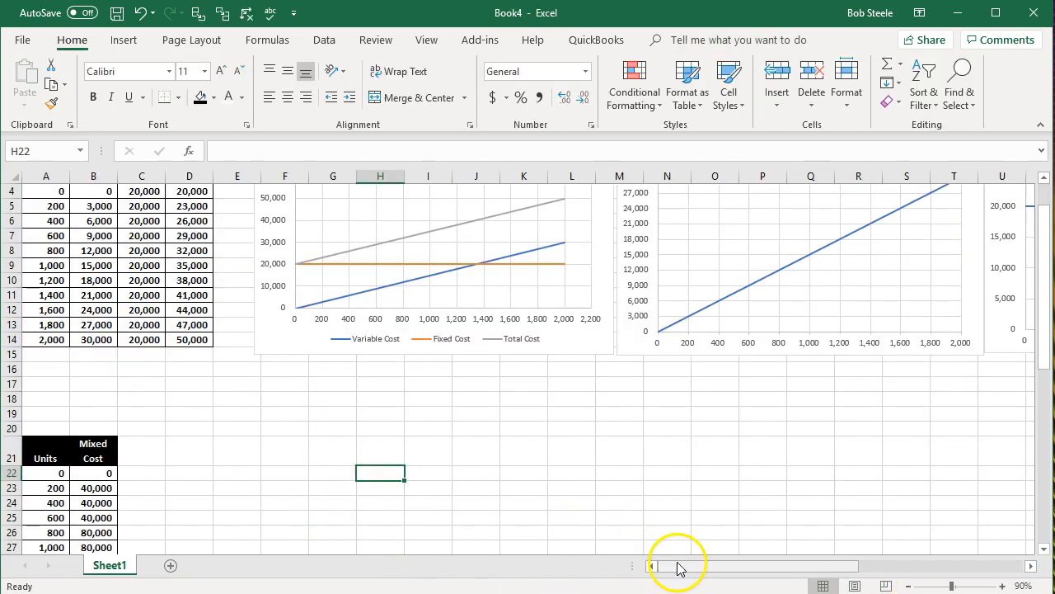
# Step: Insert a Scatter with Straight Lines chart from the Units and Mixed Cost table in A21:B32
pyautogui.scroll(-2, 608, 533)
pyautogui.scroll(-1, 675, 569)
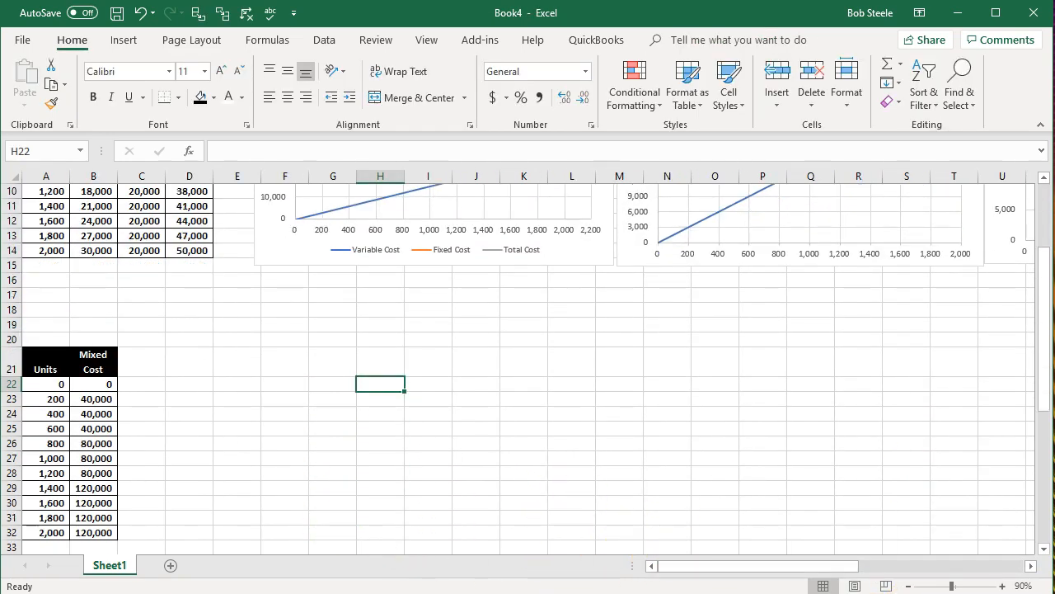
pyautogui.scroll(-2, 577, 490)
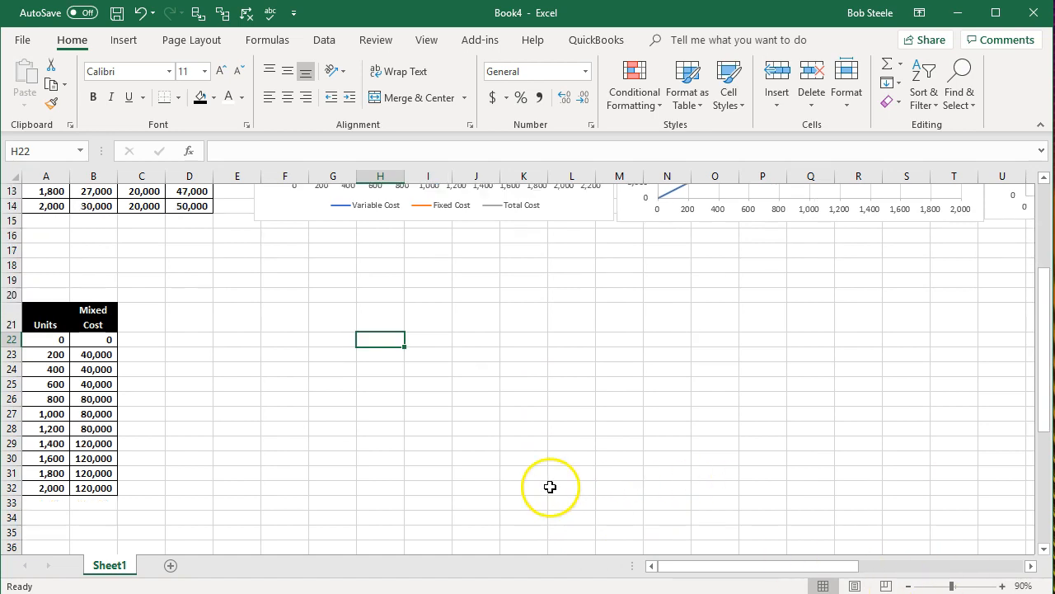
pyautogui.click(50, 444)
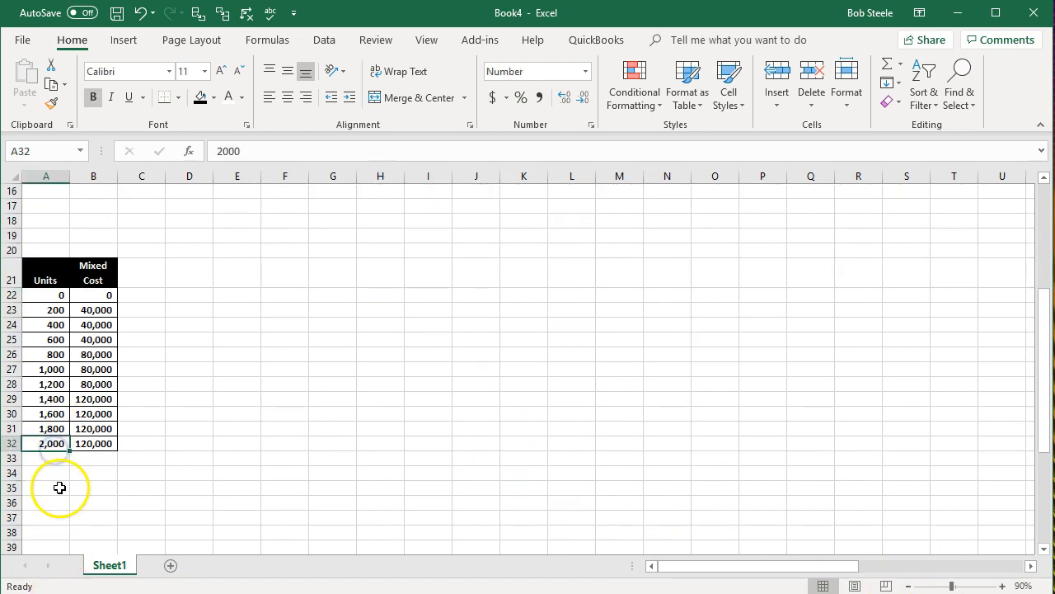
pyautogui.keyDown('ctrl'); pyautogui.scroll(2, 56, 485); pyautogui.keyUp('ctrl')
pyautogui.keyDown('ctrl'); pyautogui.scroll(1, 56, 485); pyautogui.keyUp('ctrl')
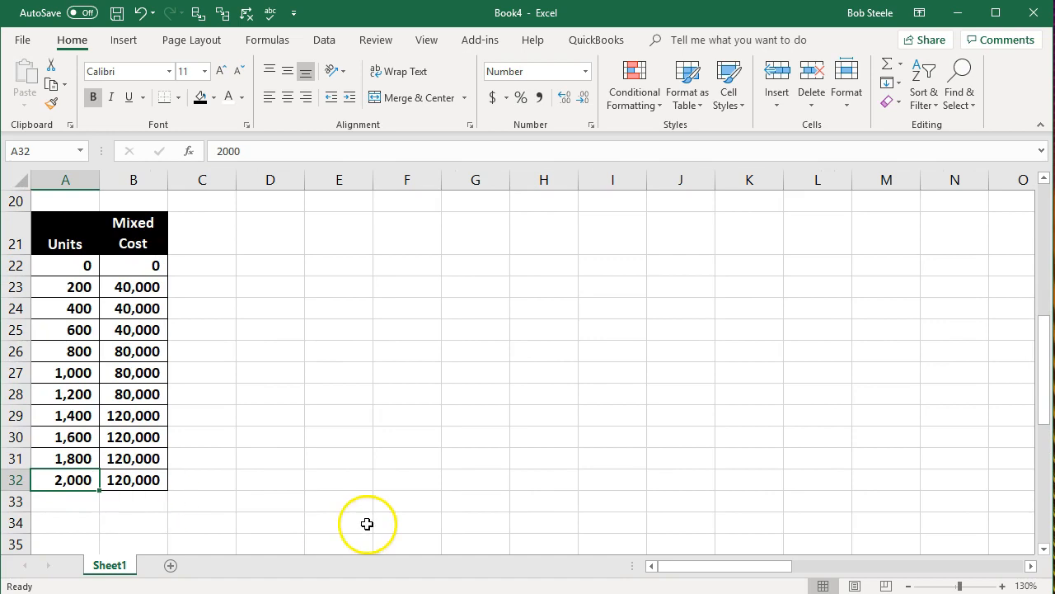
pyautogui.moveTo(412, 462); pyautogui.dragTo(414, 477)
pyautogui.click(153, 509)
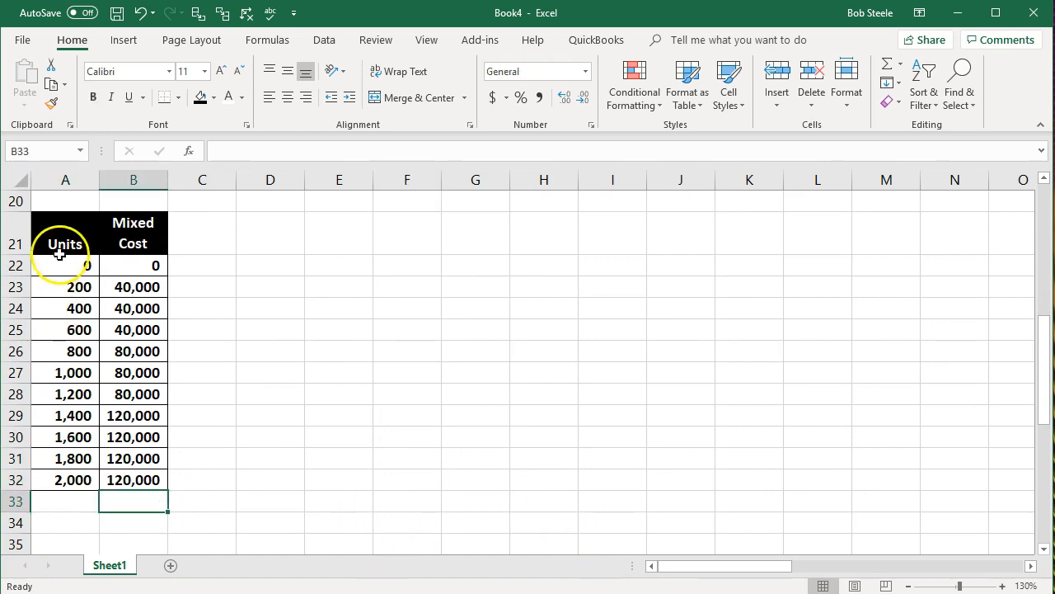
pyautogui.moveTo(63, 224); pyautogui.dragTo(134, 474)
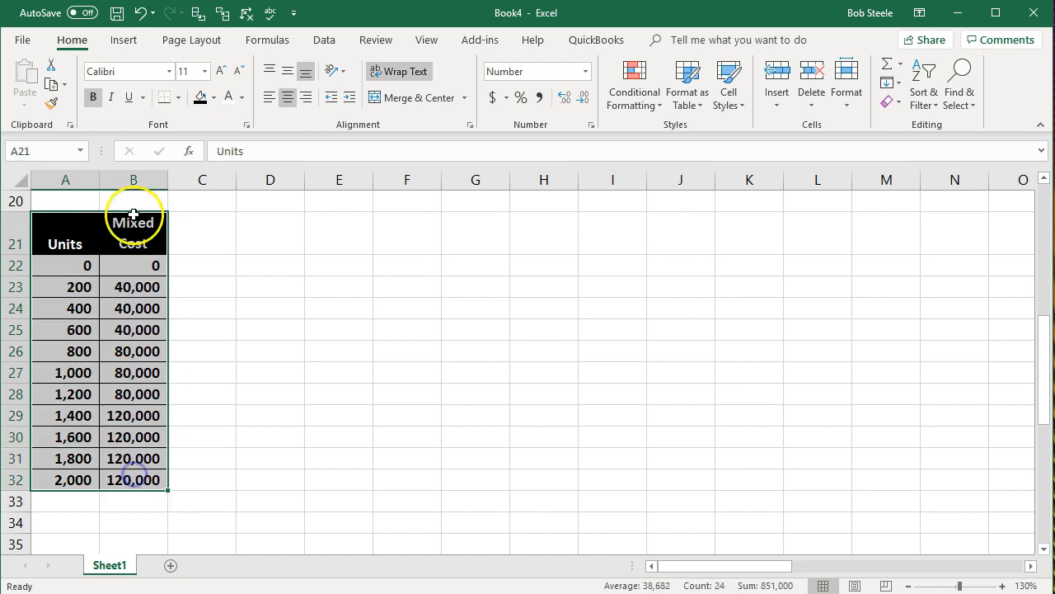
pyautogui.click(117, 40)
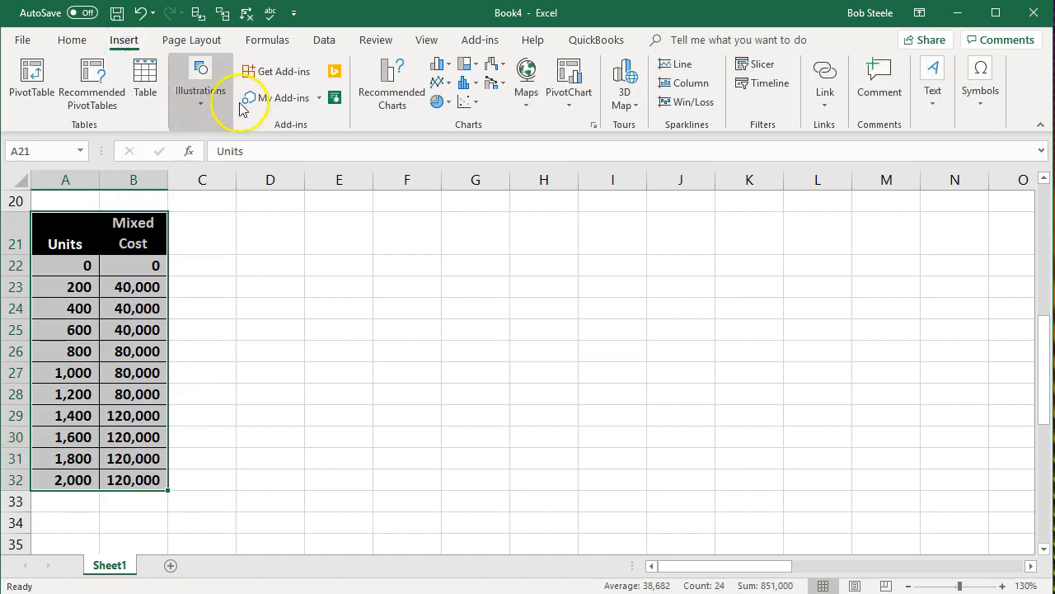
pyautogui.click(471, 103)
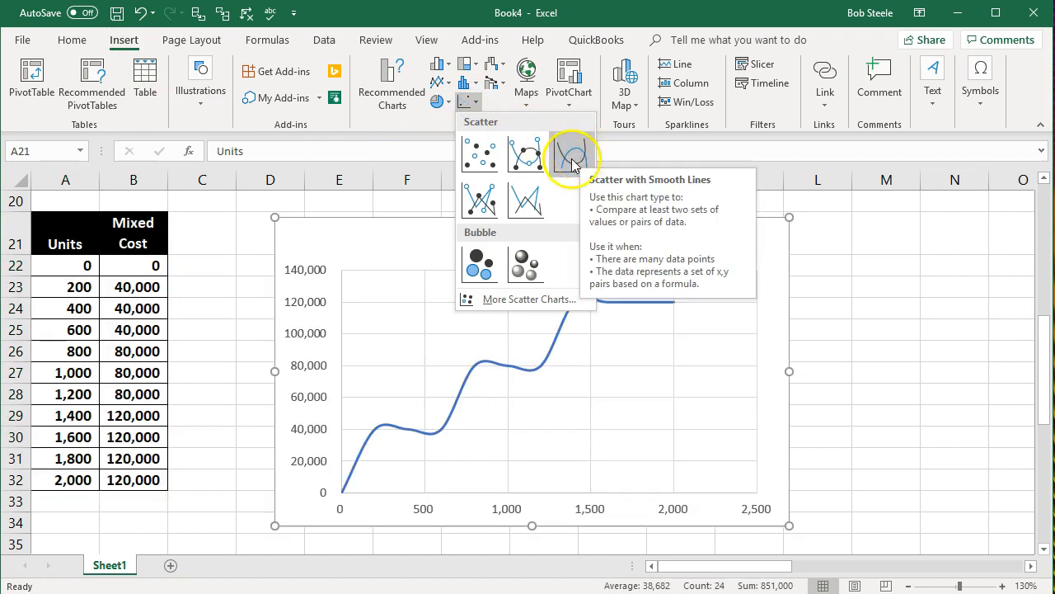
pyautogui.click(530, 203)
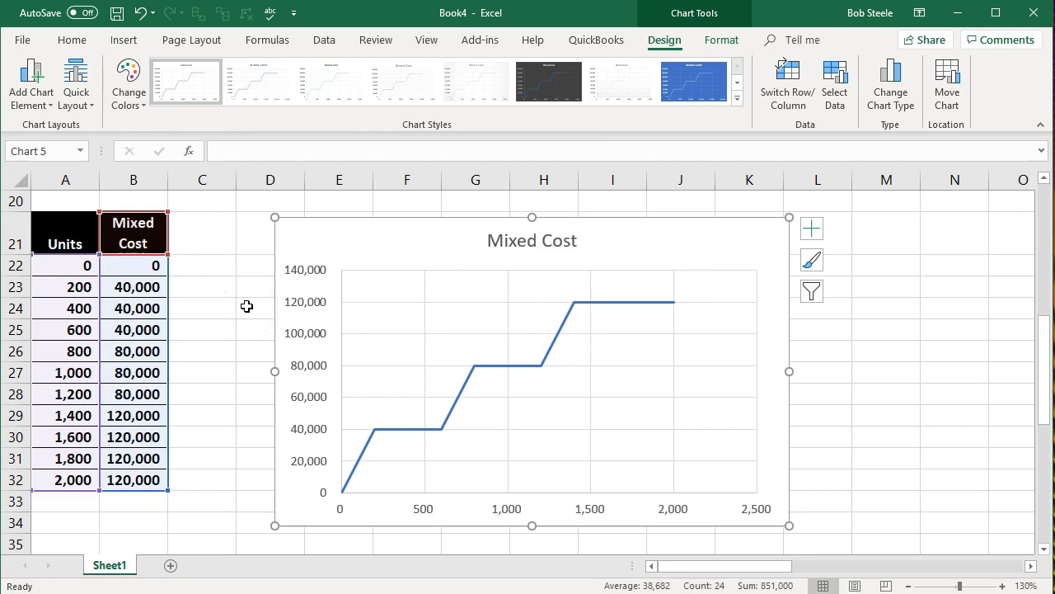
# Step: Move the Mixed Cost chart closer to its table, starting in column C, and deselect it
pyautogui.click(246, 306)
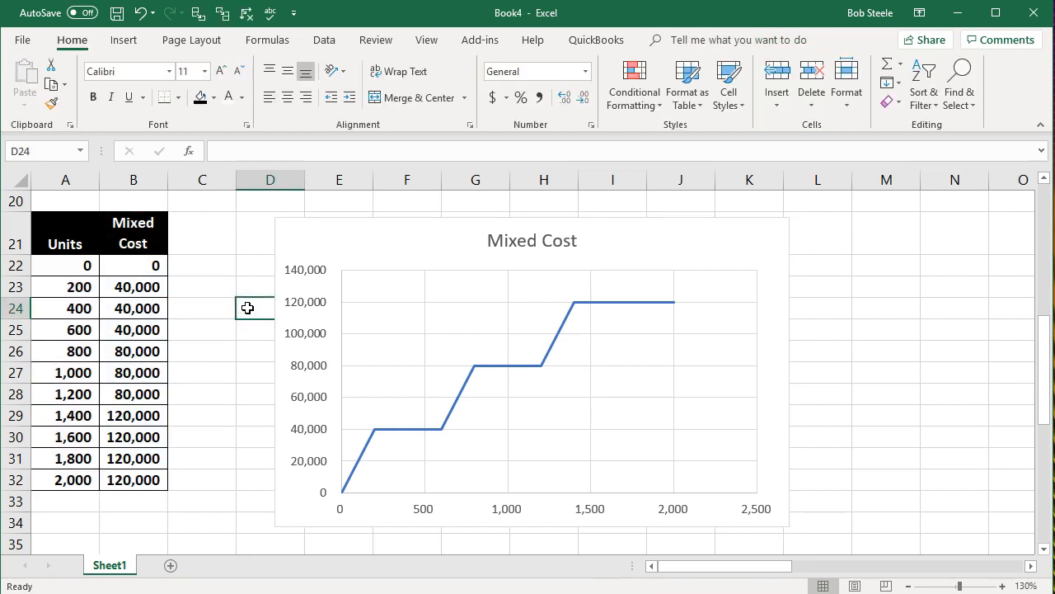
pyautogui.moveTo(362, 231); pyautogui.dragTo(295, 219)
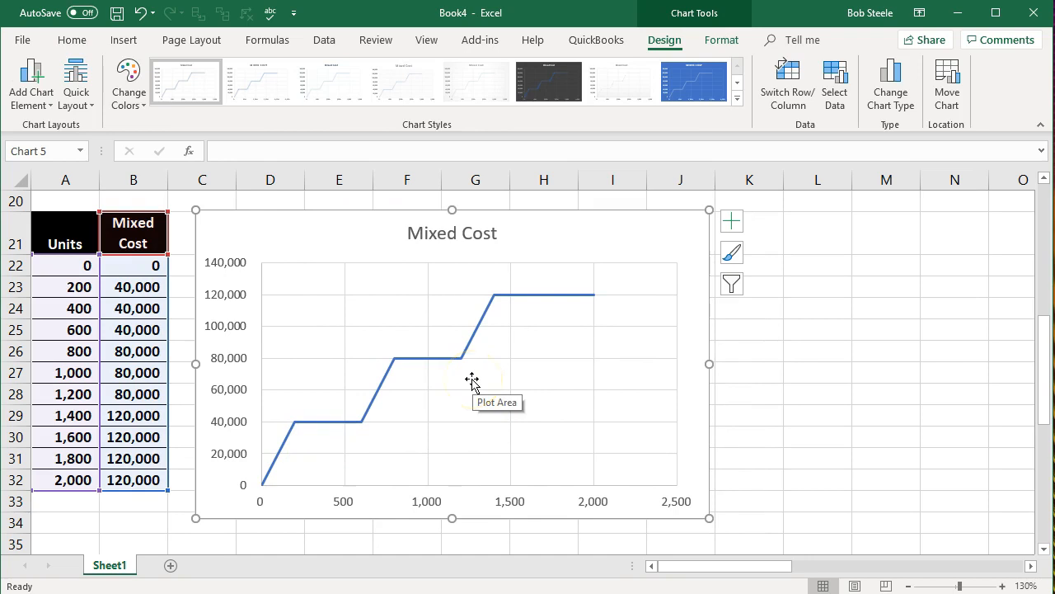
pyautogui.click(829, 347)
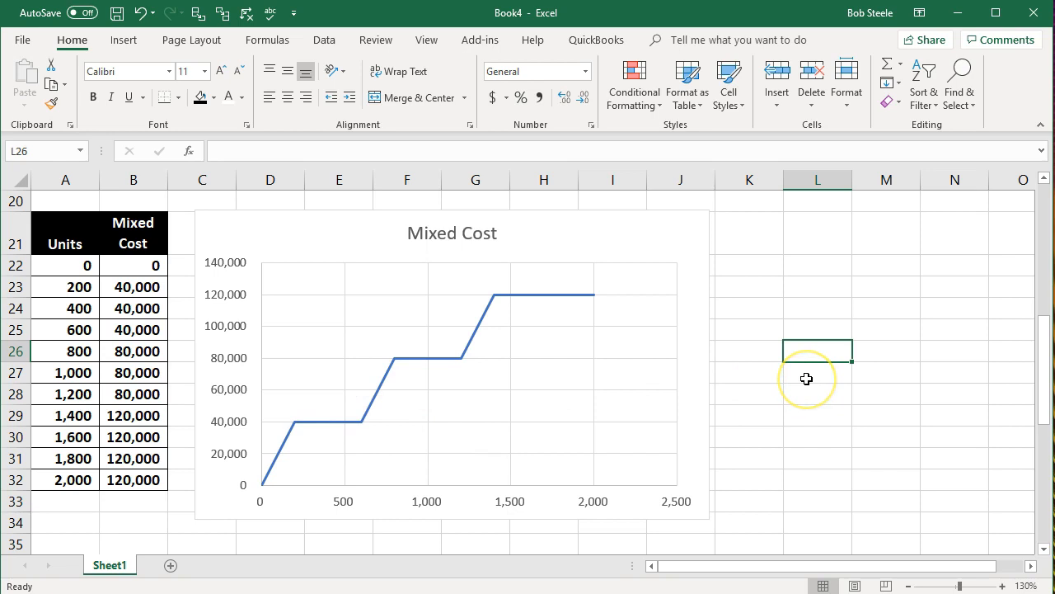
# Step: Insert a Scatter with Smooth Lines chart from the Units and Mixed Cost table in A41:B52 and deselect it
pyautogui.scroll(-6, 806, 378)
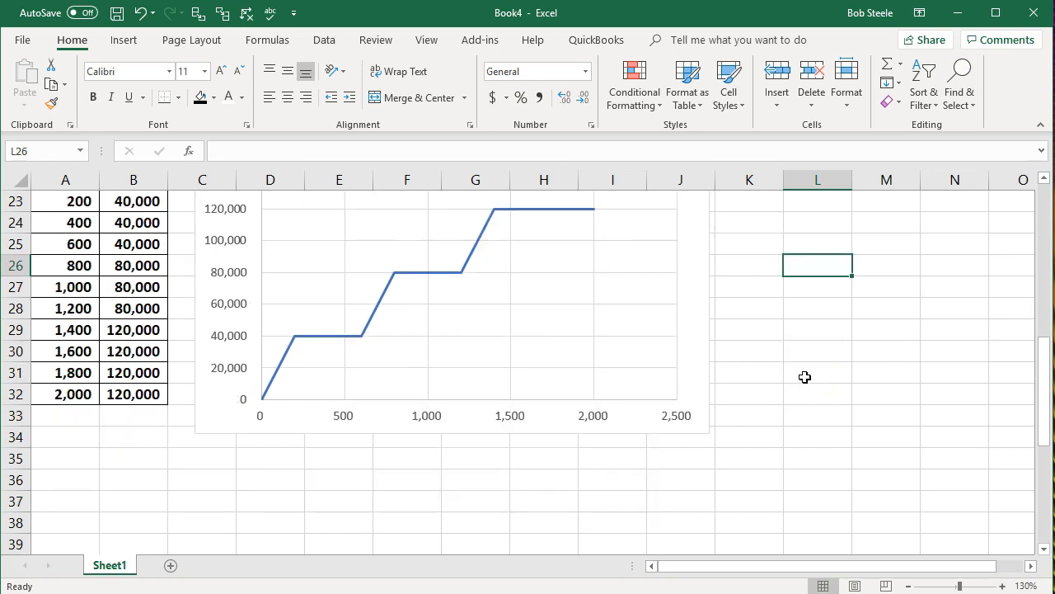
pyautogui.scroll(-1, 804, 377)
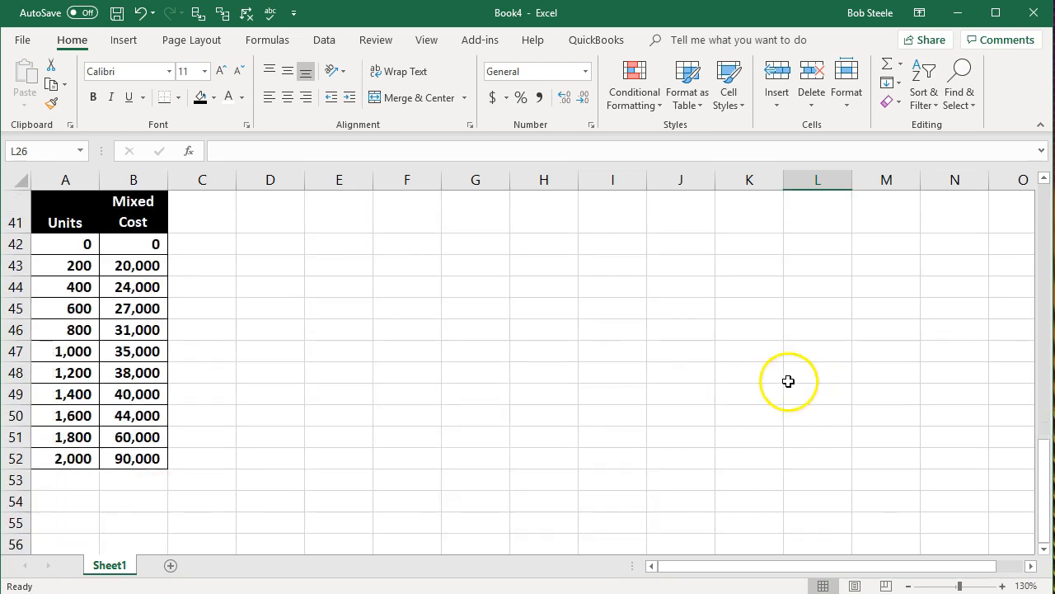
pyautogui.moveTo(61, 207); pyautogui.dragTo(160, 460)
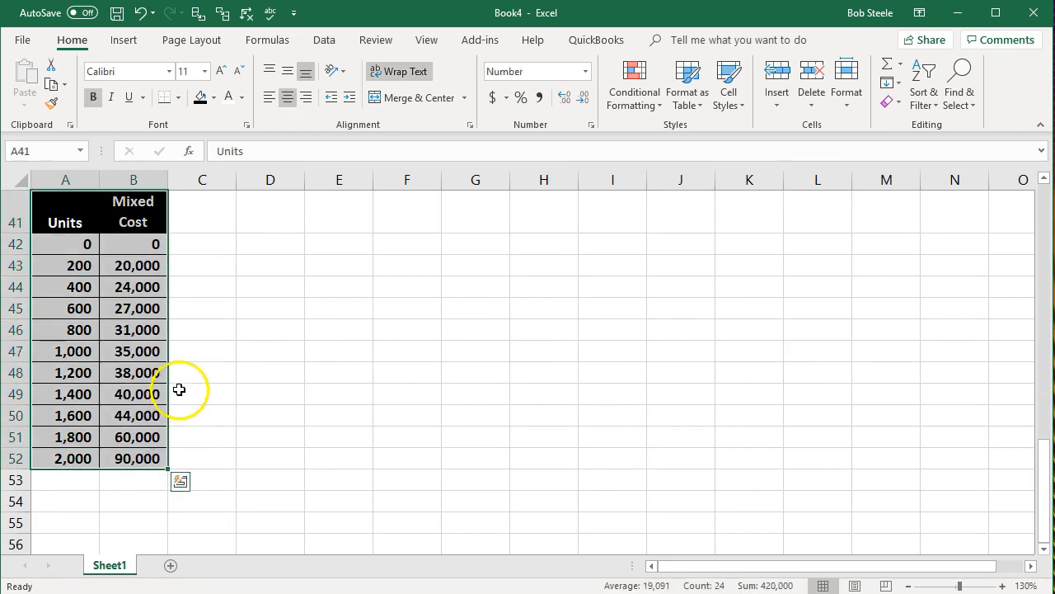
pyautogui.click(120, 40)
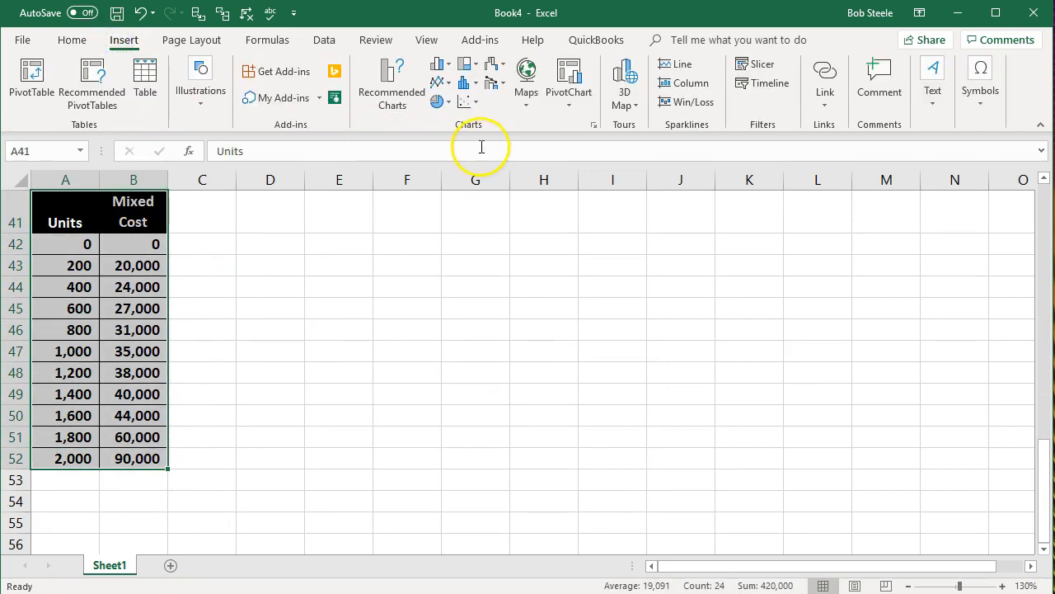
pyautogui.click(465, 102)
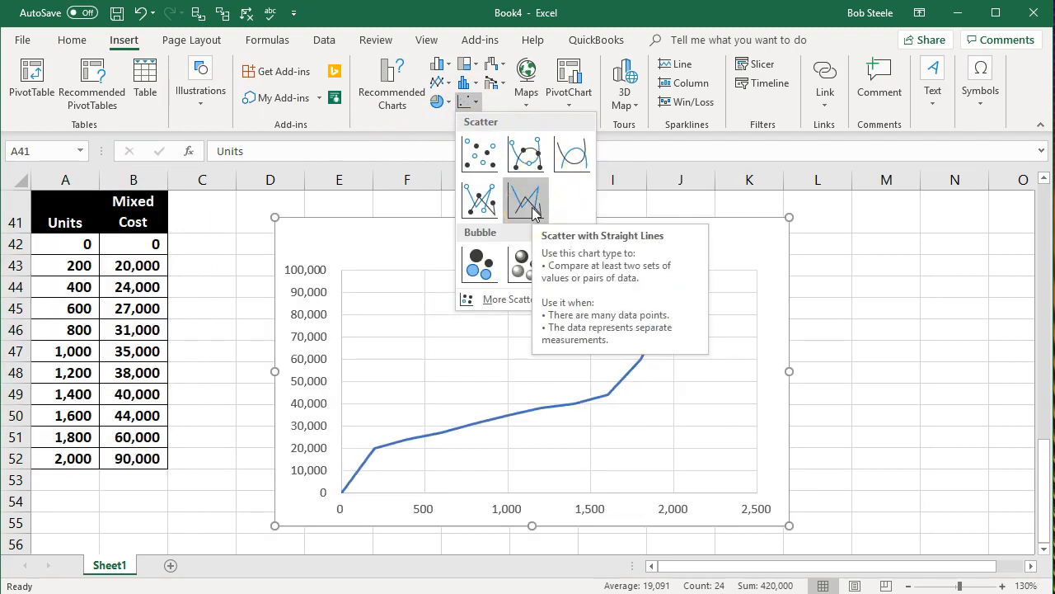
pyautogui.click(565, 157)
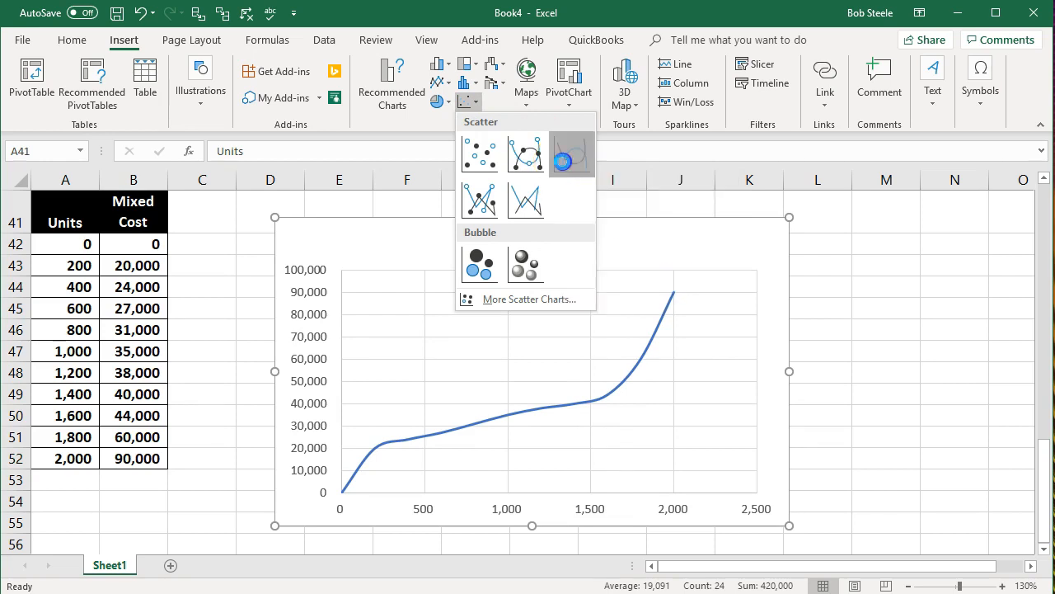
pyautogui.click(892, 416)
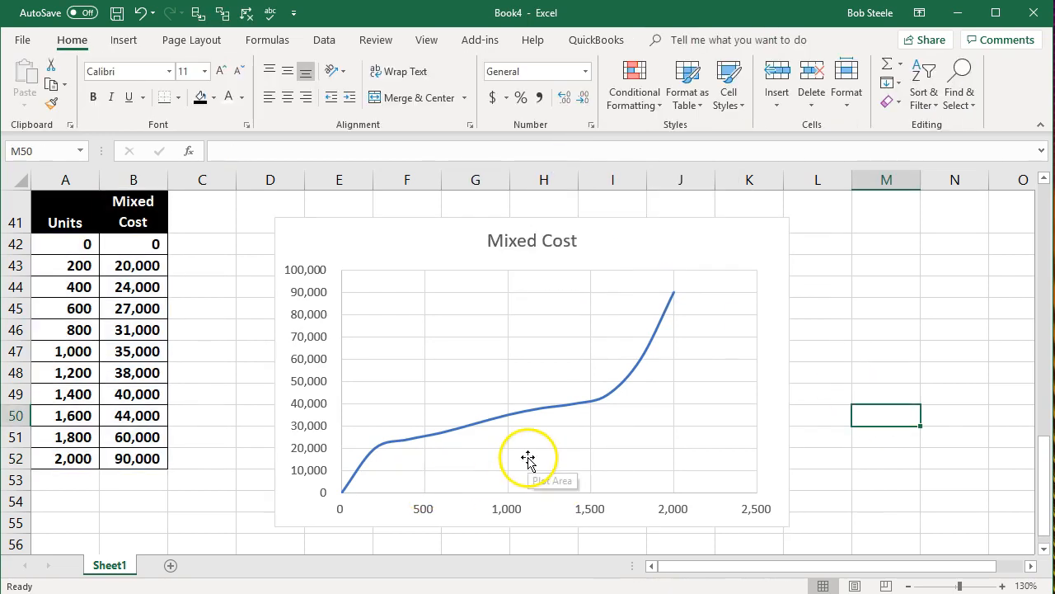
# Step: Move the smooth-line Mixed Cost chart closer to its table, starting in column D beside row 41, and deselect it
pyautogui.moveTo(375, 256); pyautogui.dragTo(352, 225)
pyautogui.click(220, 328)
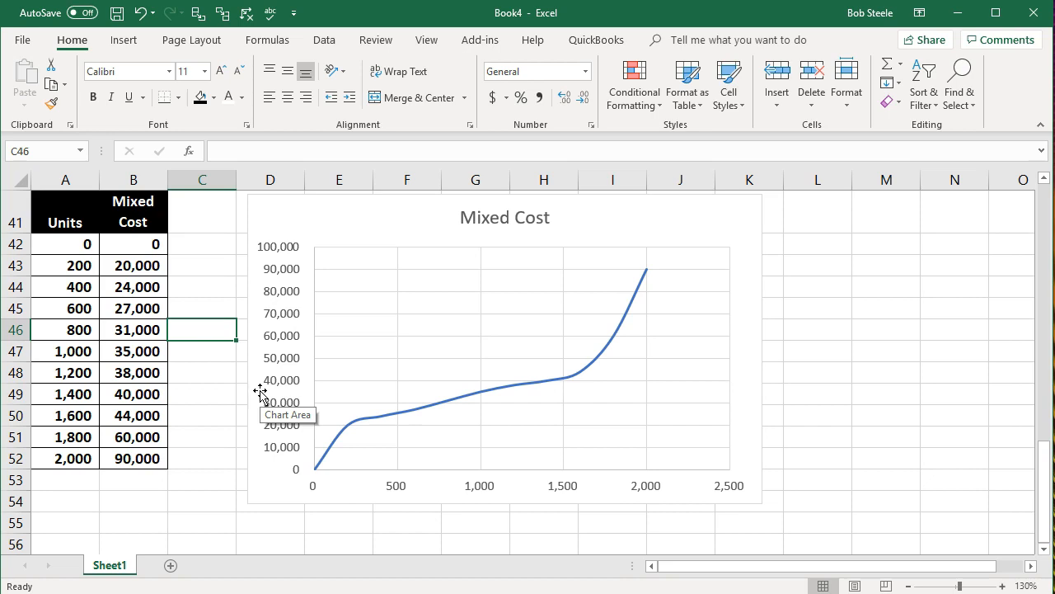
pyautogui.click(877, 395)
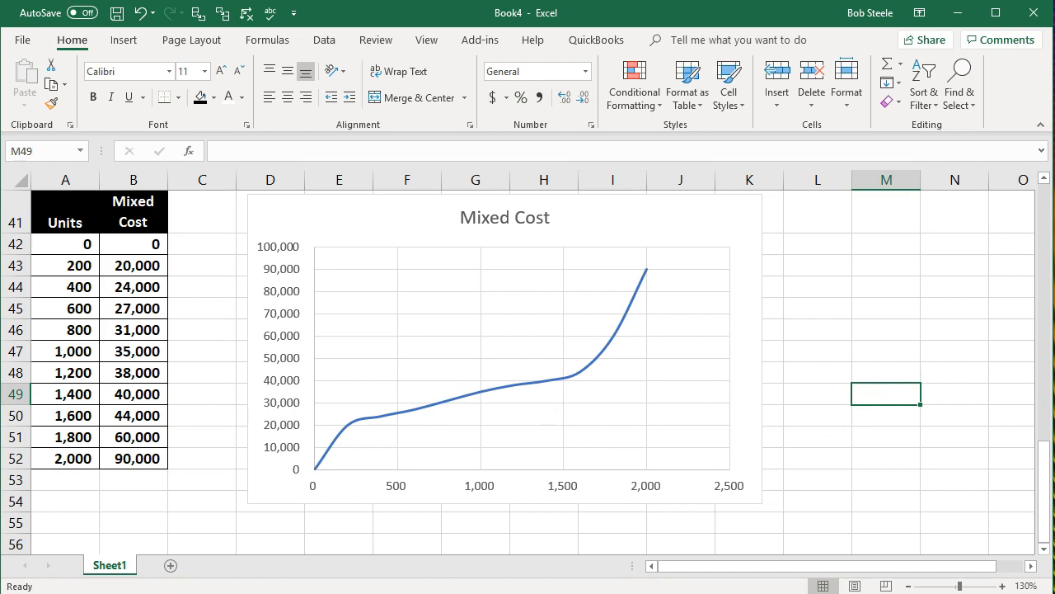
pyautogui.click(829, 417)
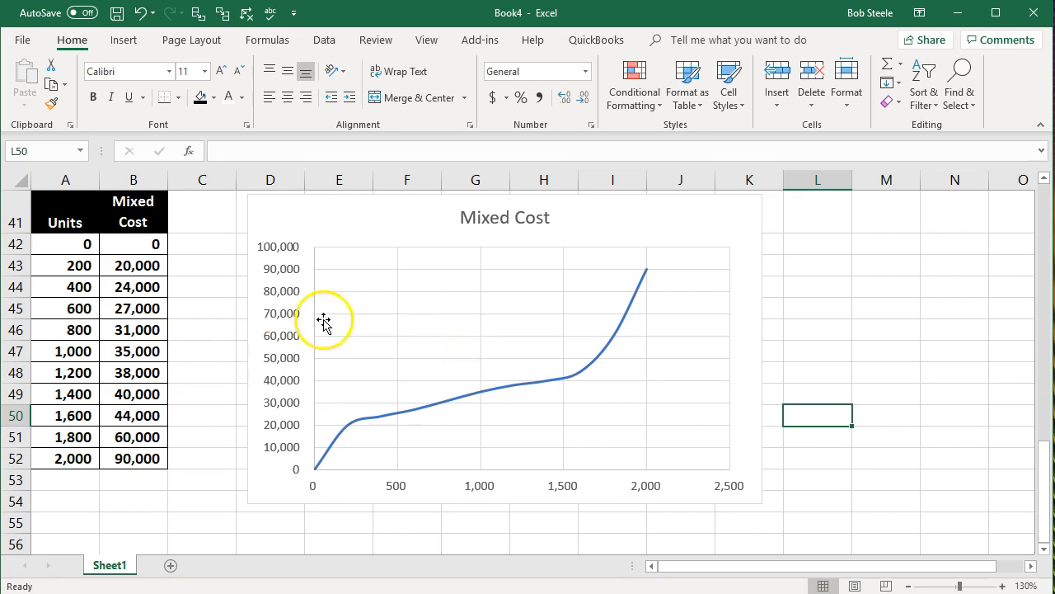
pyautogui.scroll(9, 351, 375)
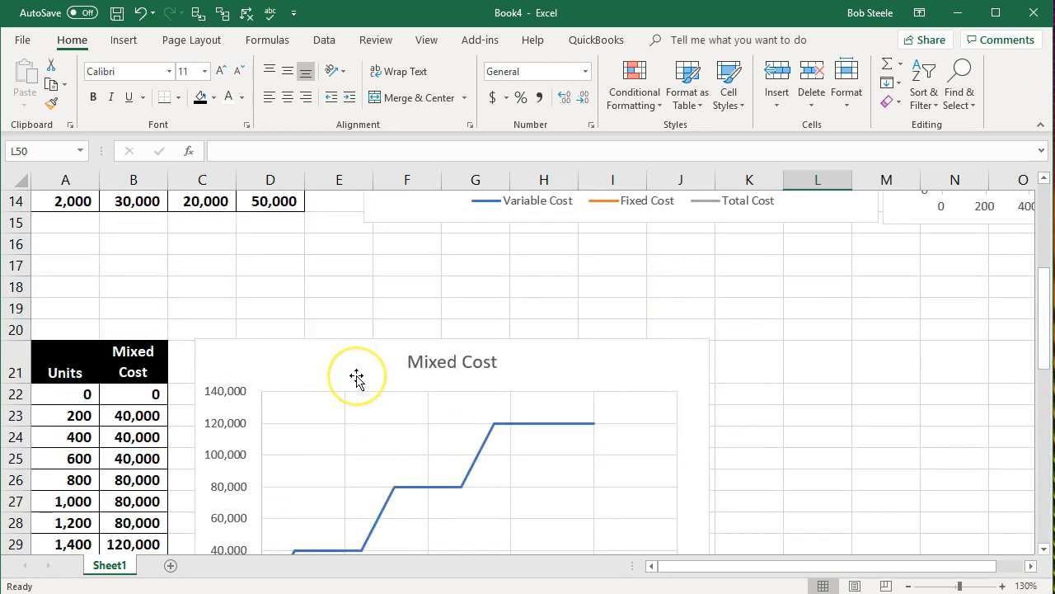
pyautogui.scroll(5, 356, 377)
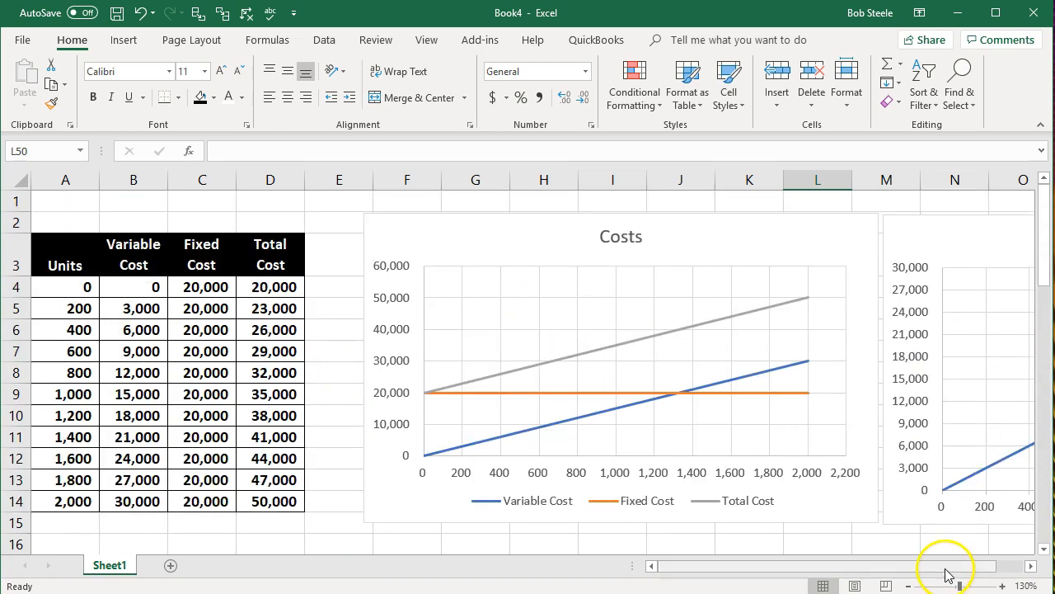